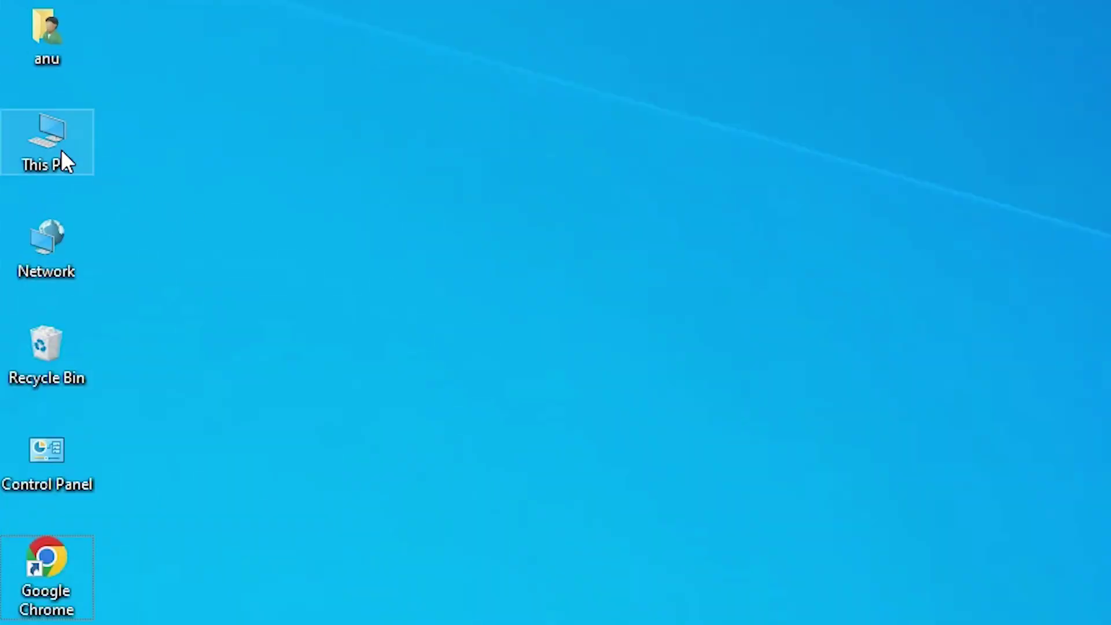
# Step: Check the computer's system properties from This PC, then close that window
pyautogui.rightClick(60, 146)
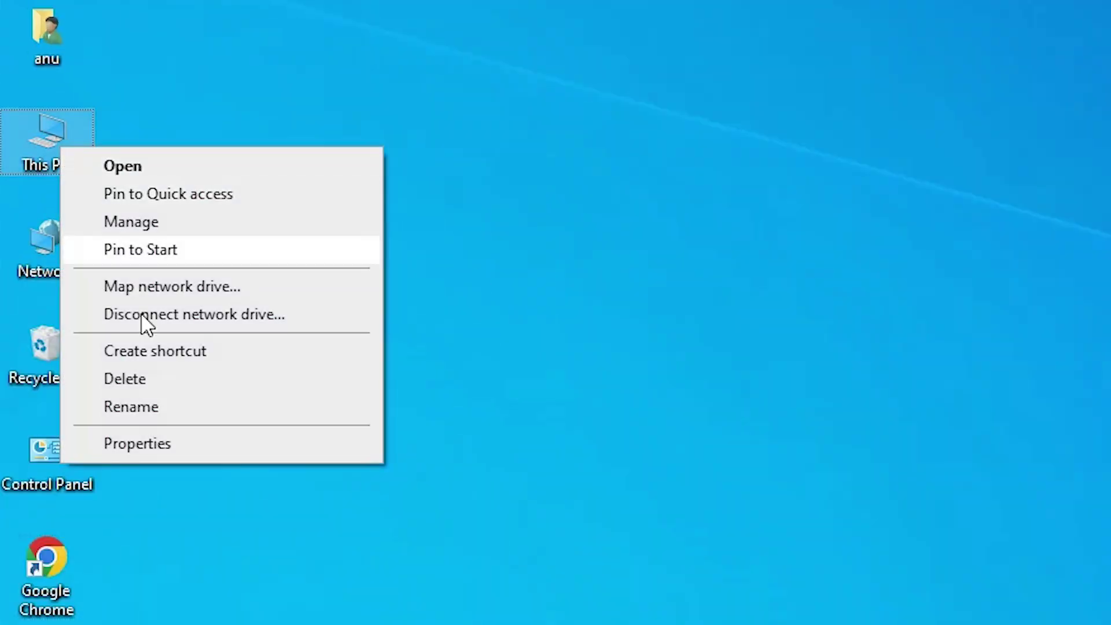
pyautogui.click(146, 445)
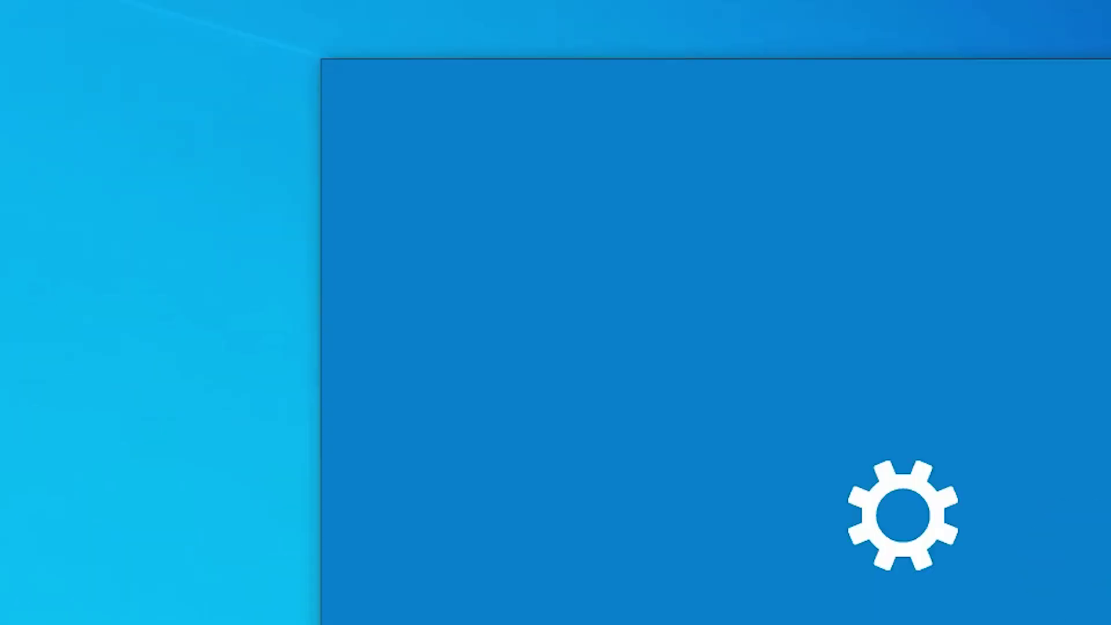
pyautogui.scroll(-5, 801, 377)
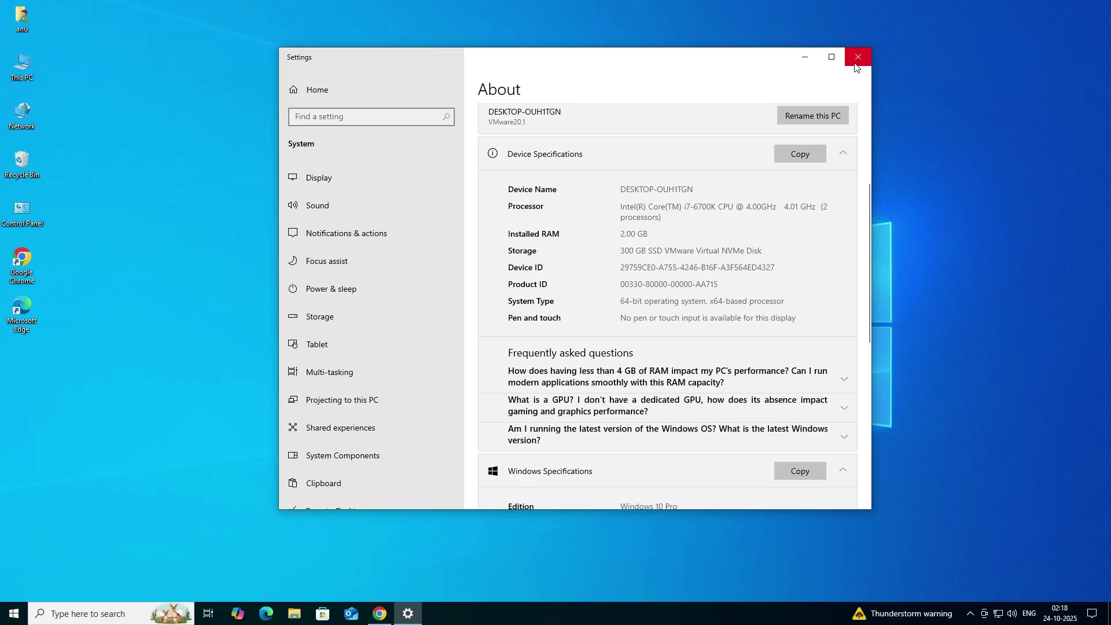
pyautogui.click(854, 58)
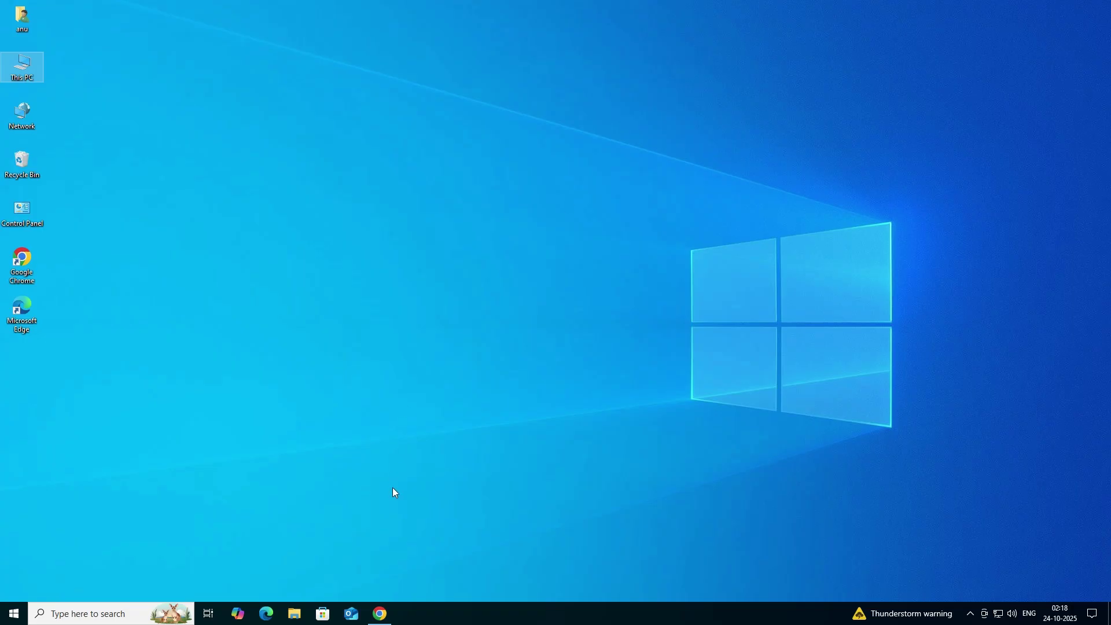
# Step: Rerun the 'epson EcoTank L3252 printer driver' search and open the Epson India result in a new tab
pyautogui.click(379, 613)
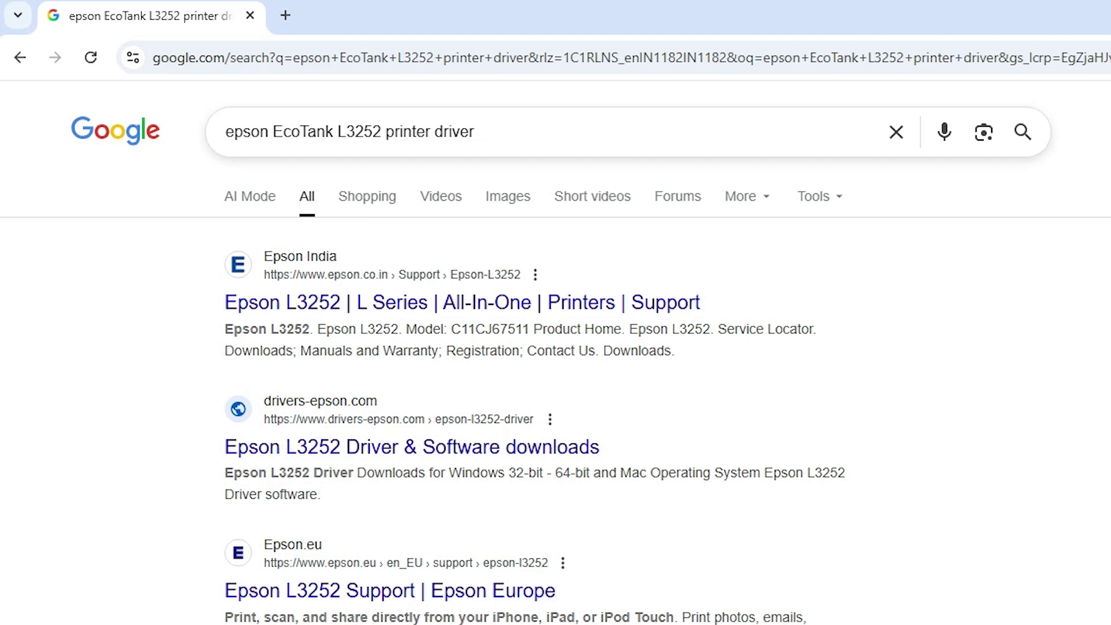
pyautogui.click(475, 131)
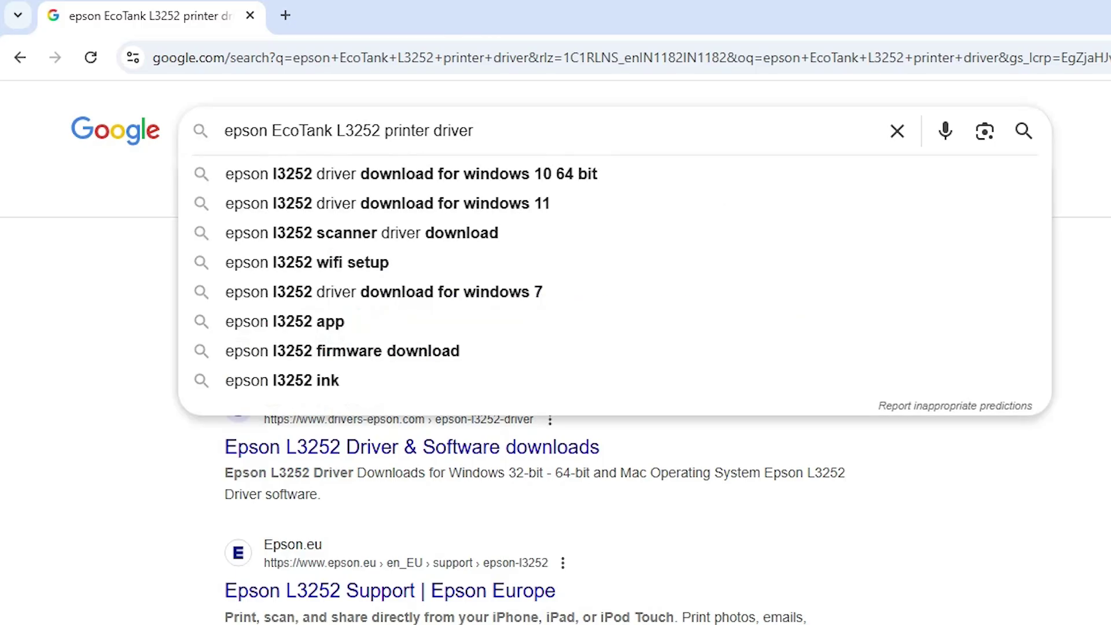
pyautogui.press('Return')
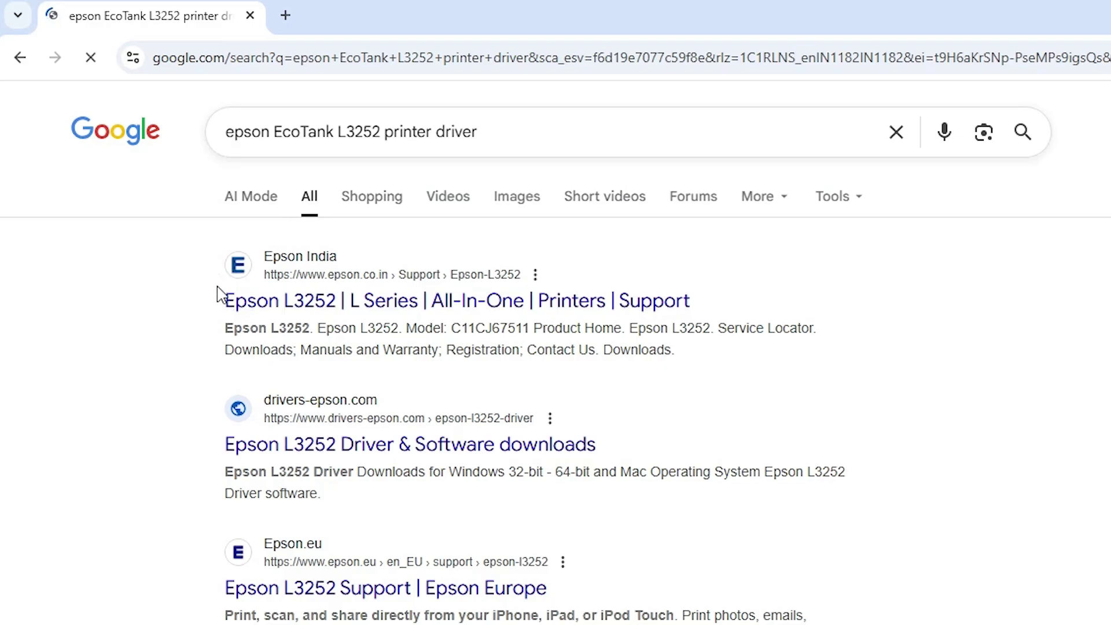
pyautogui.rightClick(326, 315)
pyautogui.click(329, 327)
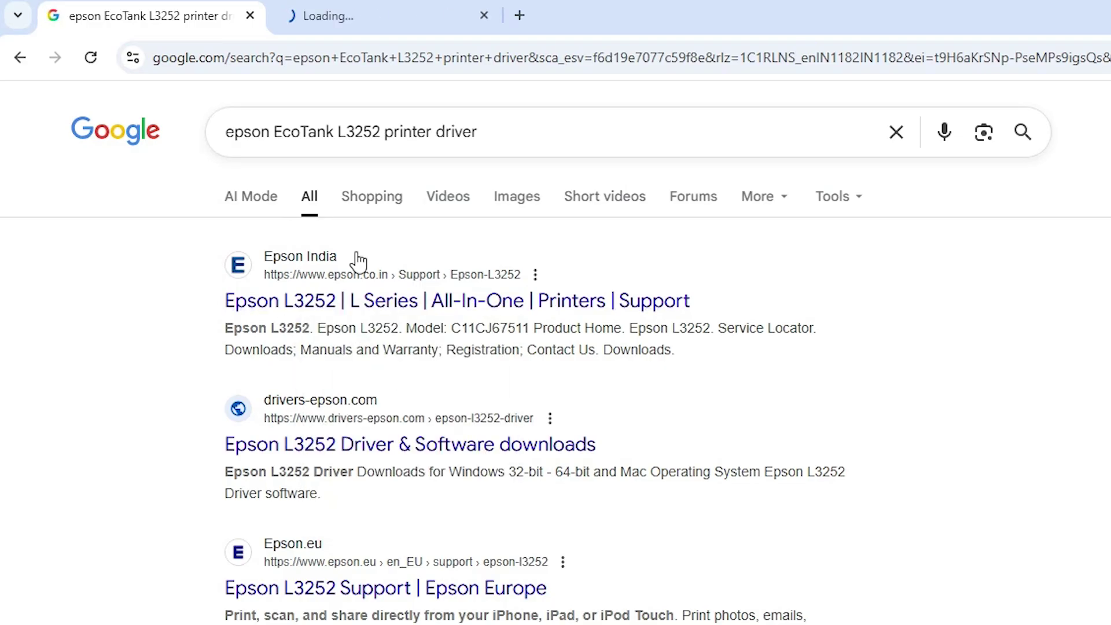
pyautogui.click(371, 12)
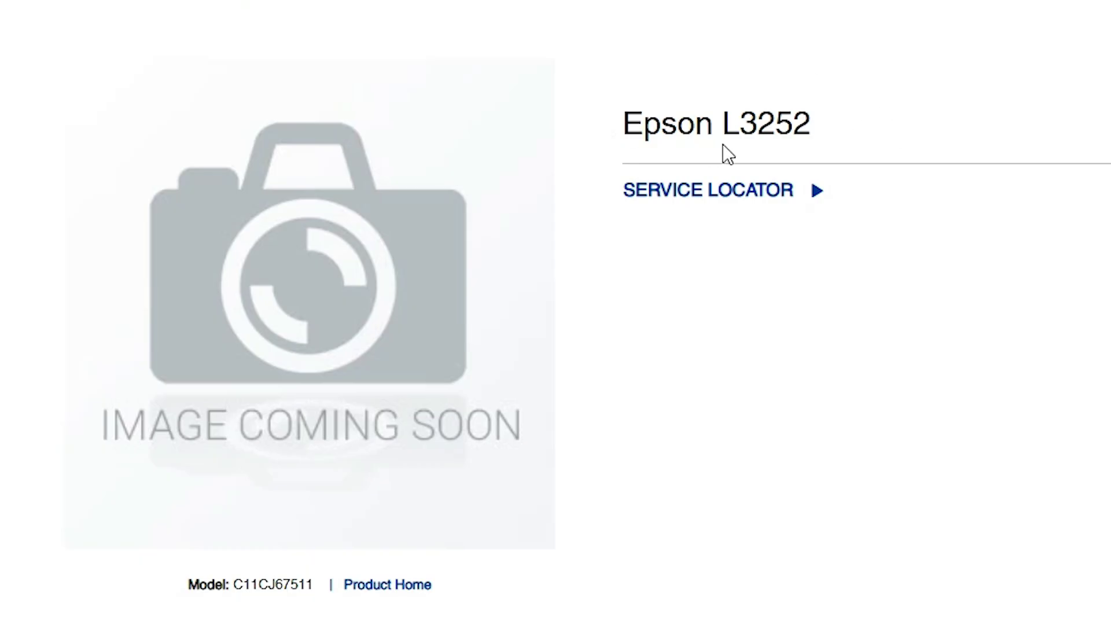
# Step: Scroll down the L3252 support page and confirm Windows 10 64-bit (detected) as the operating system
pyautogui.moveTo(814, 133); pyautogui.dragTo(614, 133)
pyautogui.scroll(-5, 927, 312)
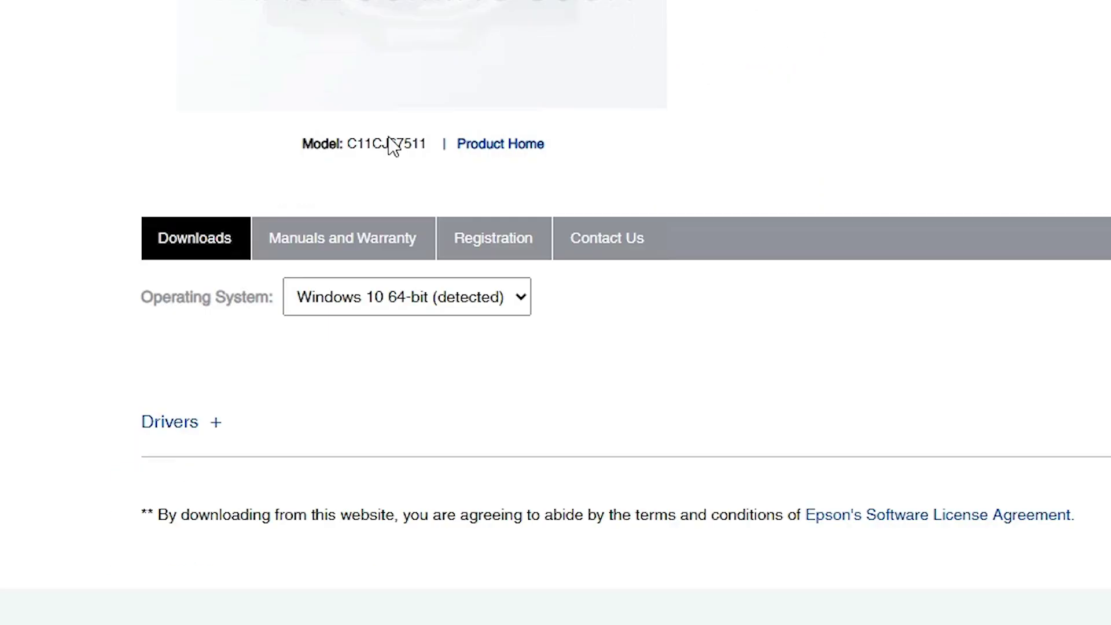
pyautogui.scroll(1, 341, 428)
pyautogui.scroll(-1, 341, 428)
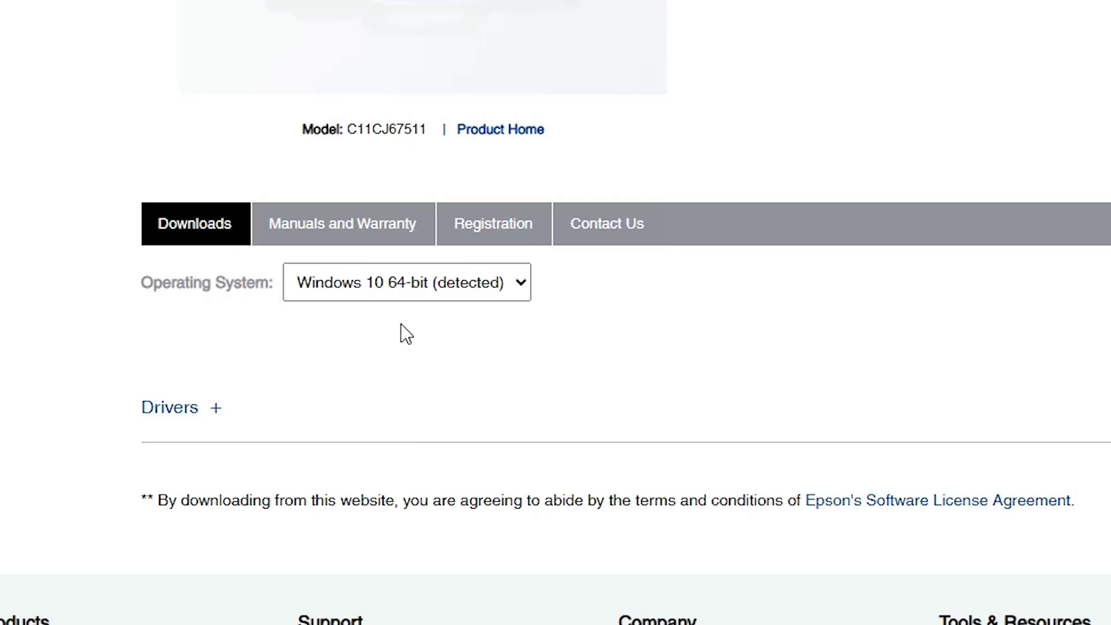
pyautogui.click(403, 292)
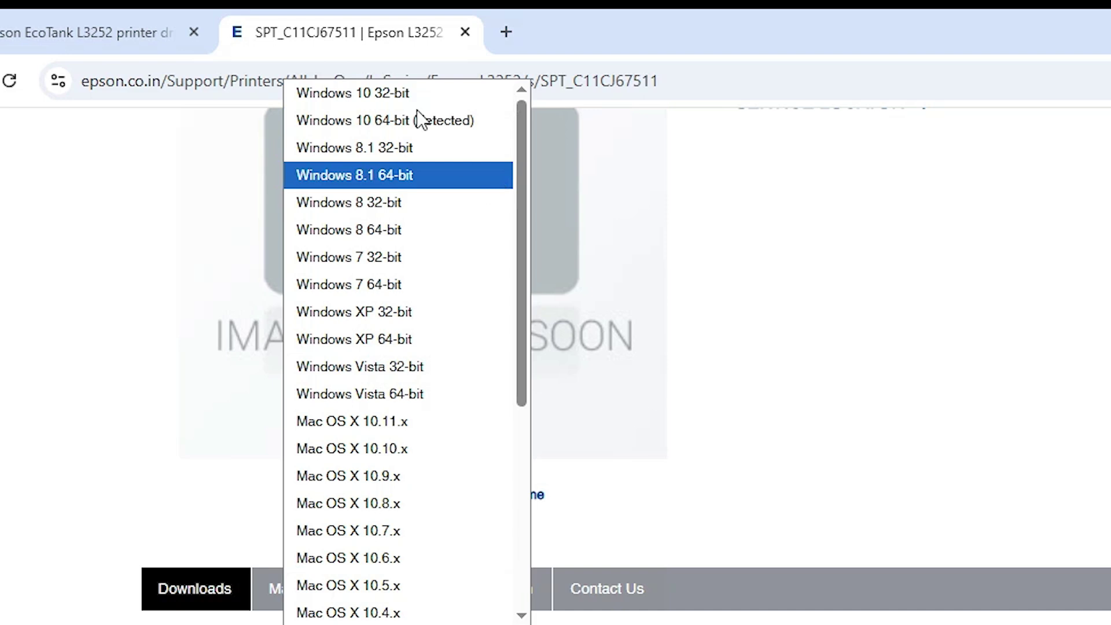
pyautogui.click(448, 120)
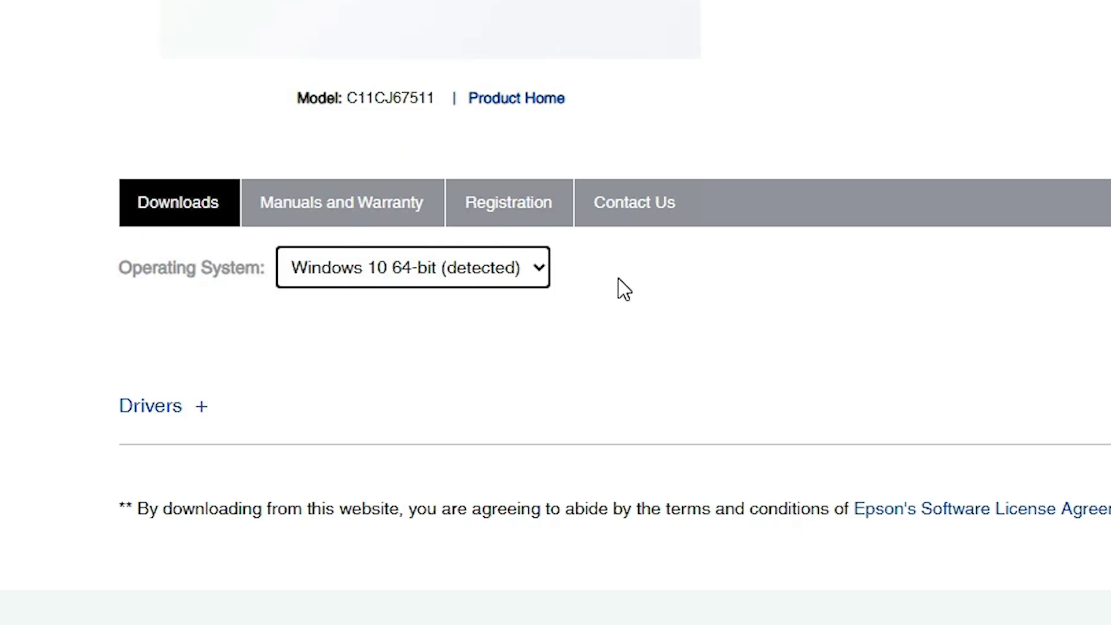
pyautogui.scroll(-3, 803, 416)
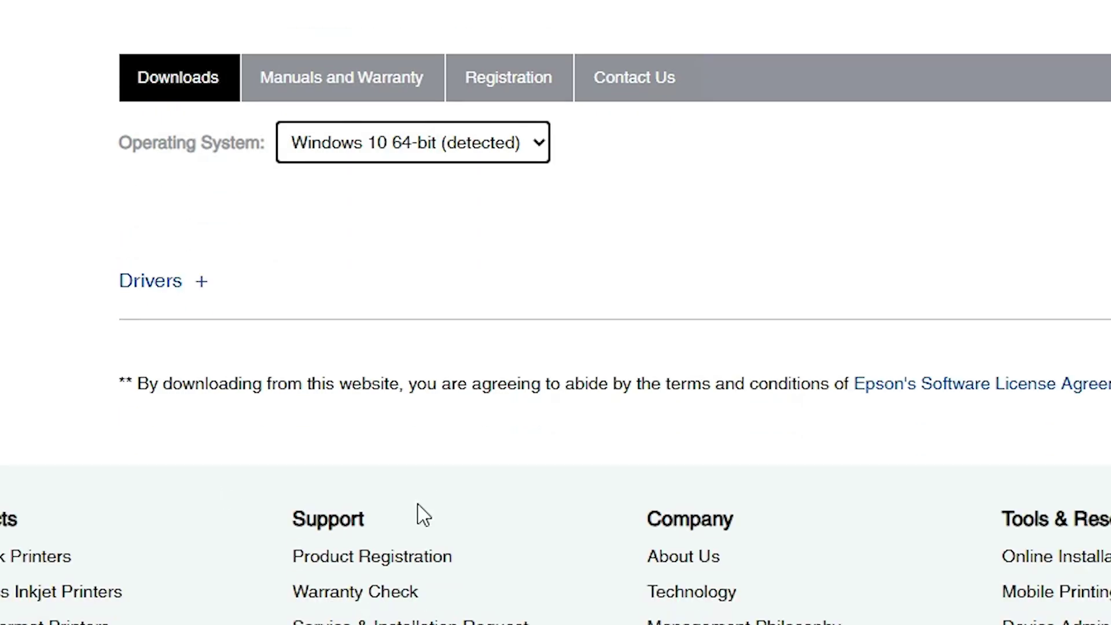
pyautogui.scroll(-2, 411, 236)
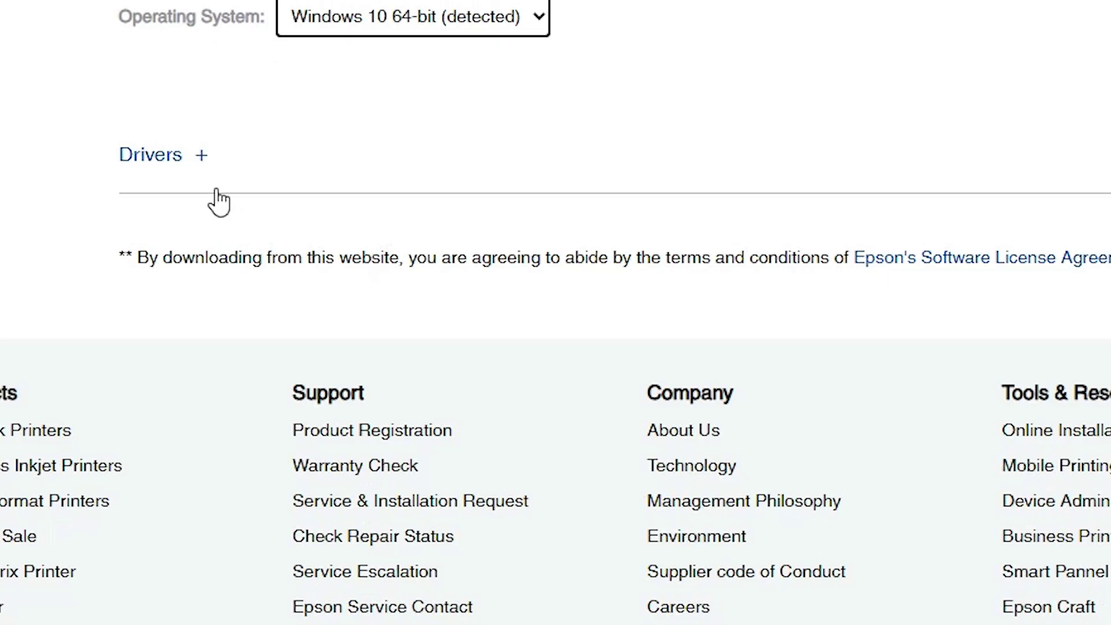
# Step: Expand Drivers and download the 65.9 MB EpsonScan2_L3250_67810_41_Signed.exe scanner driver
pyautogui.click(201, 162)
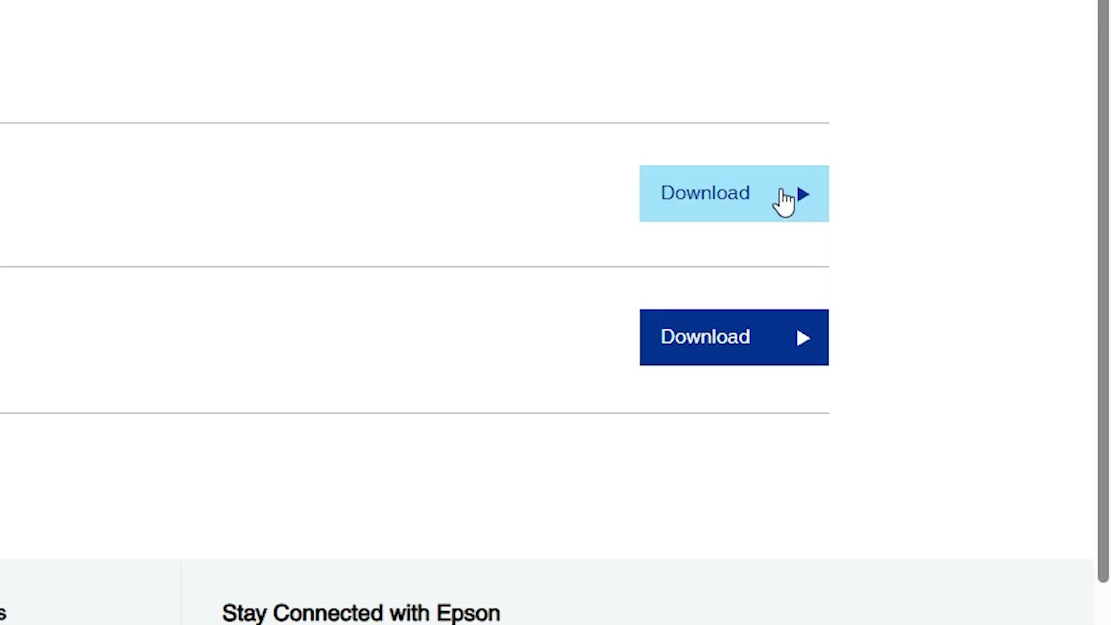
pyautogui.click(771, 205)
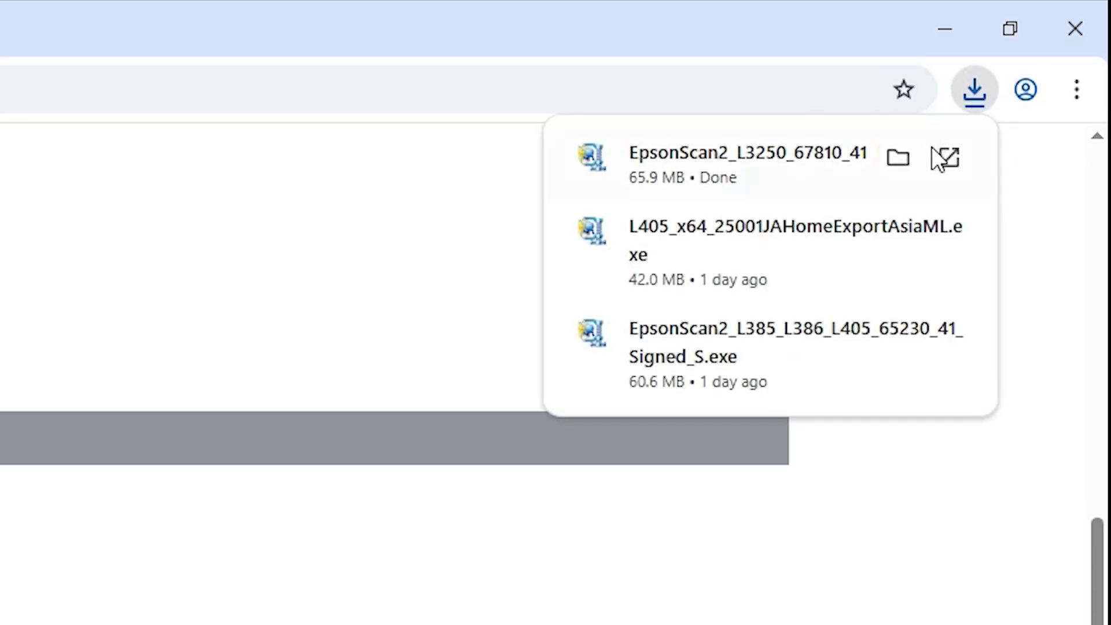
# Step: Drag the EpsonScan2 installer from Downloads to the desktop, then return to the Epson drivers page
pyautogui.click(914, 155)
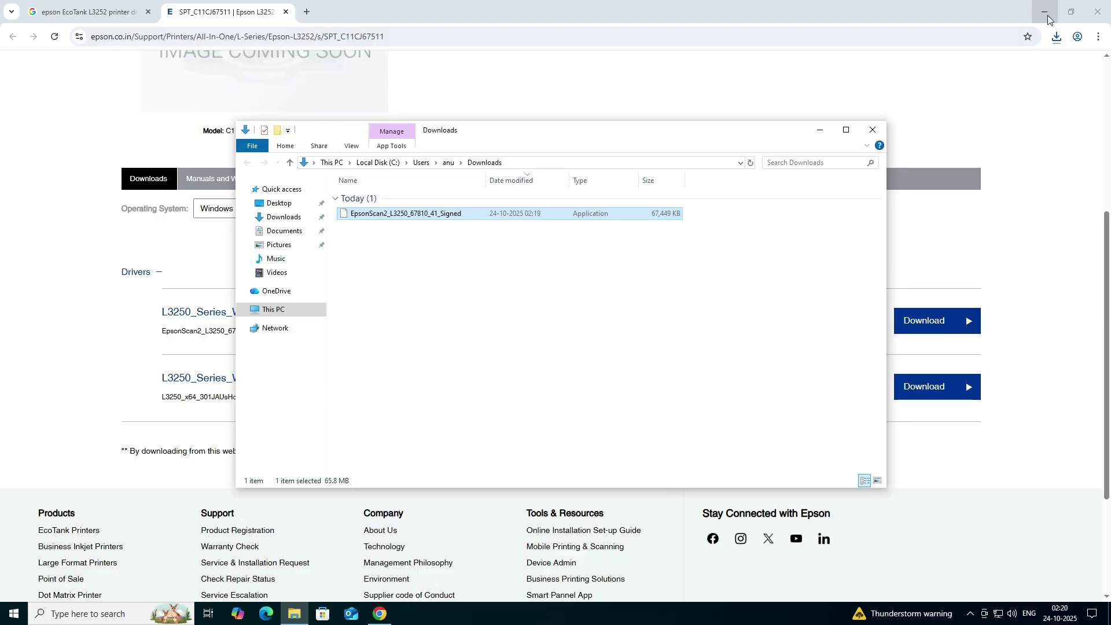
pyautogui.click(952, 40)
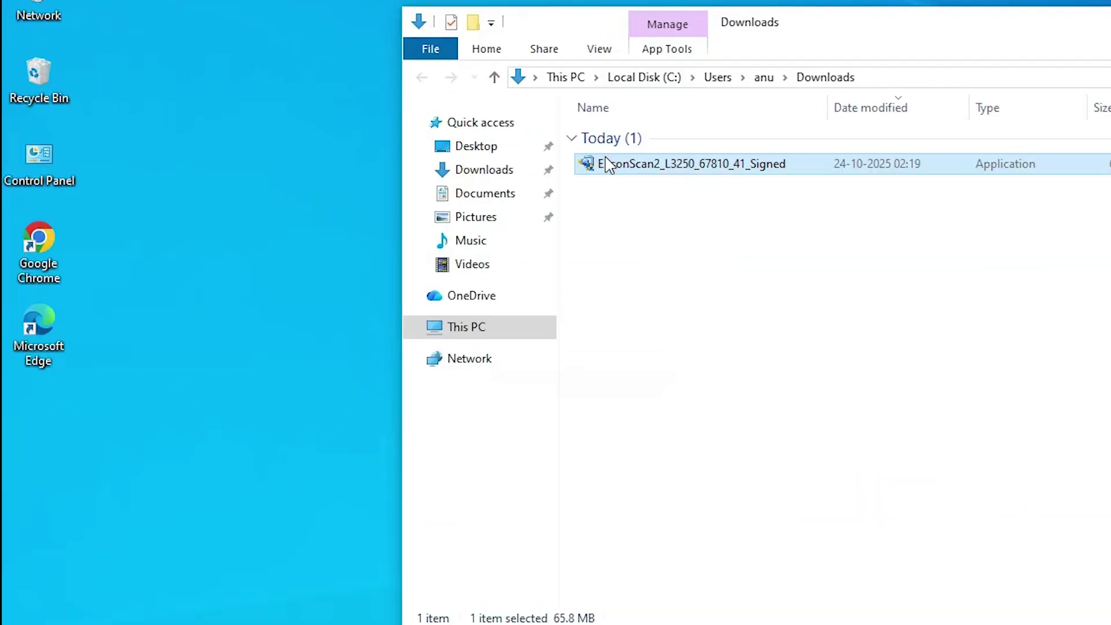
pyautogui.moveTo(608, 165); pyautogui.dragTo(93, 312)
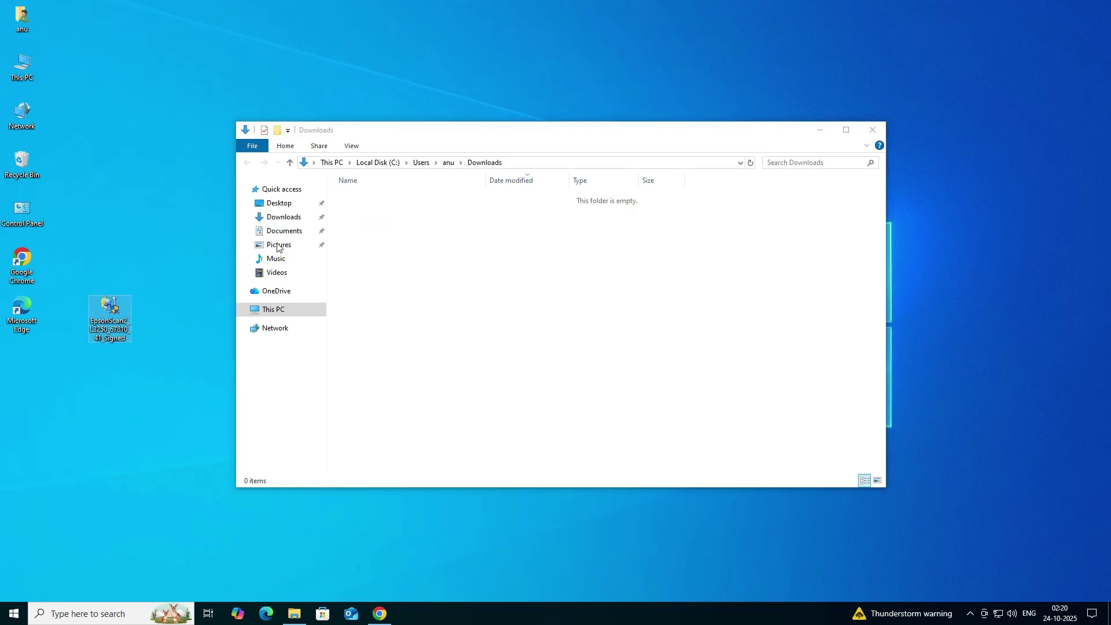
pyautogui.click(872, 130)
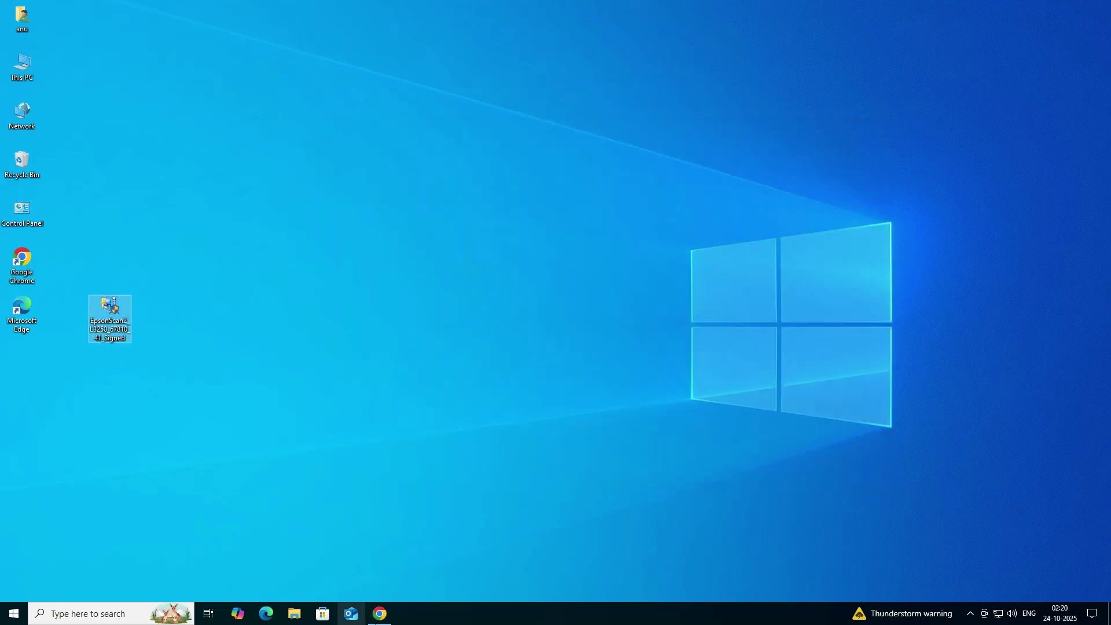
pyautogui.click(380, 613)
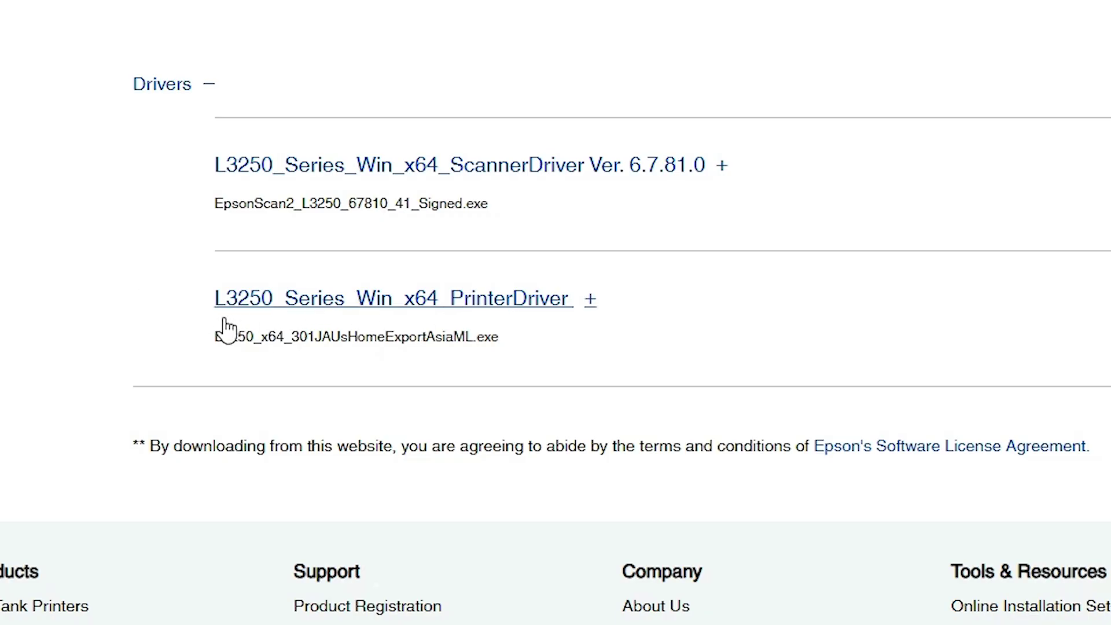
# Step: Download the 67.3 MB L3250_64bit_v38000.exe printer driver and show it in the Downloads folder
pyautogui.click(741, 287)
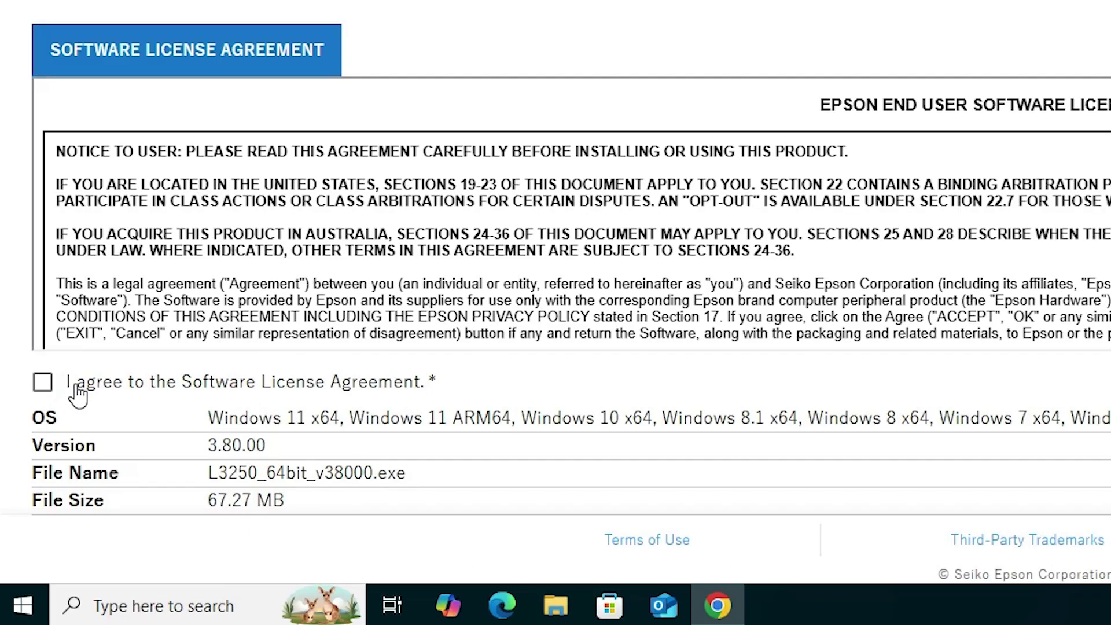
pyautogui.click(636, 463)
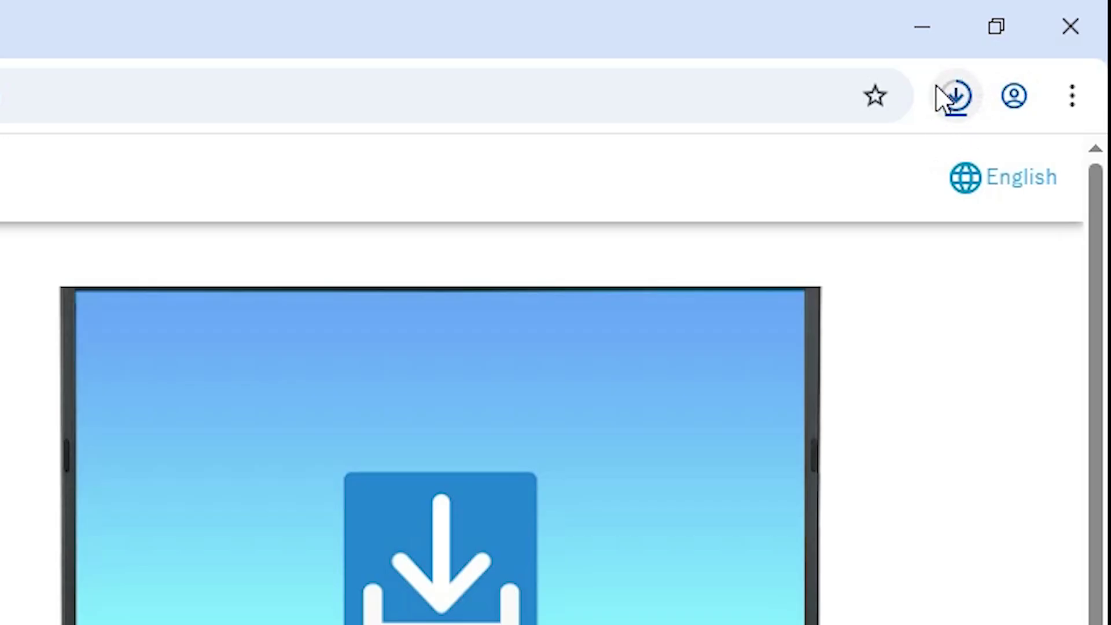
pyautogui.click(963, 103)
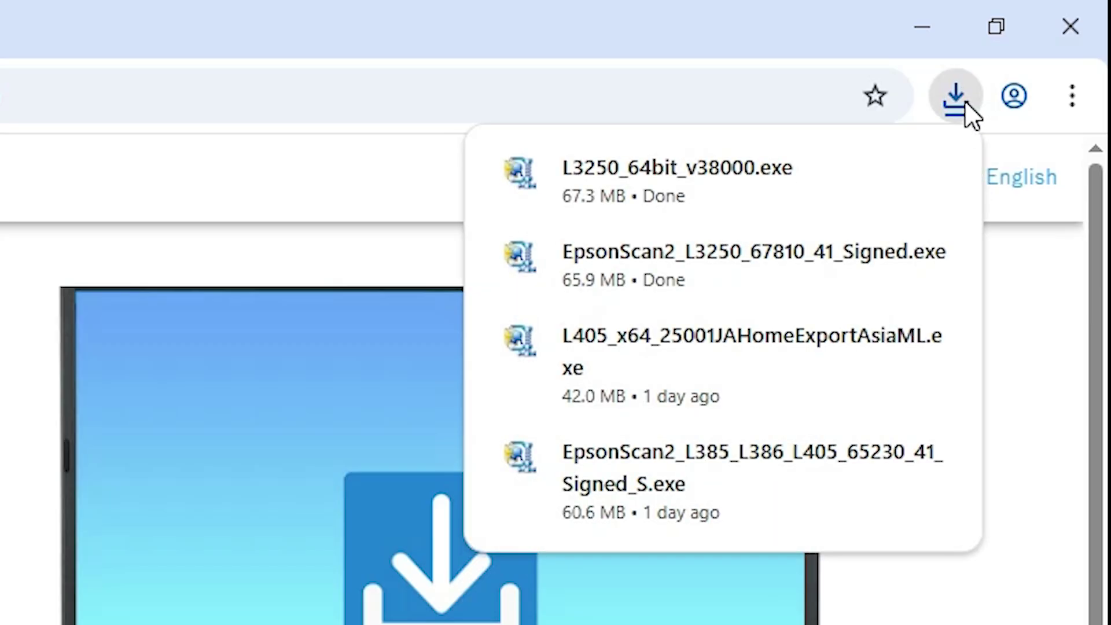
pyautogui.click(880, 175)
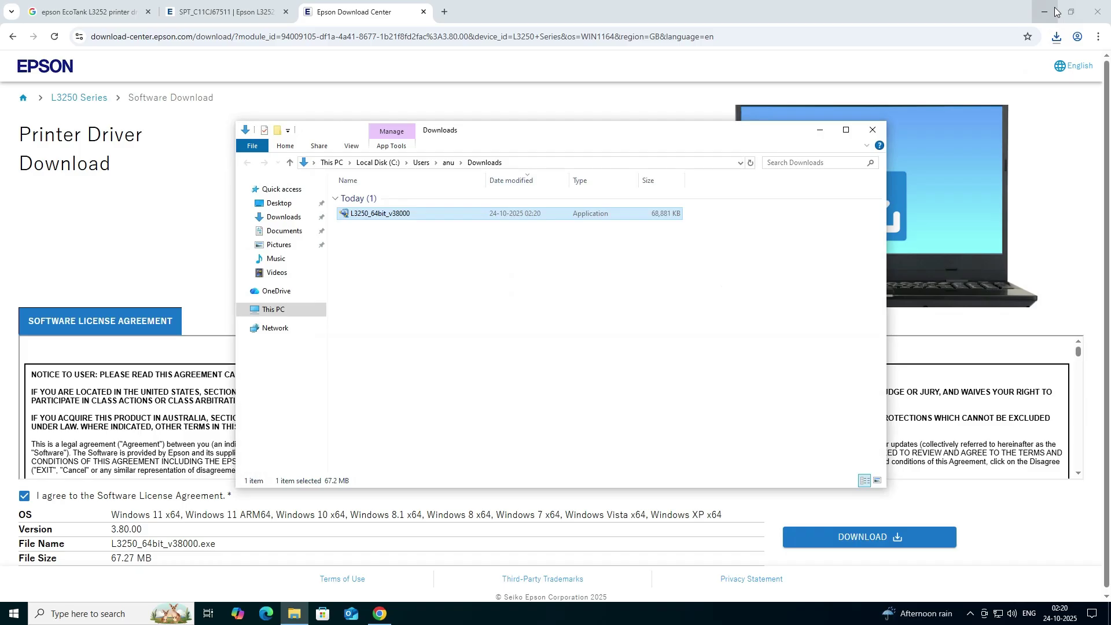
pyautogui.click(921, 28)
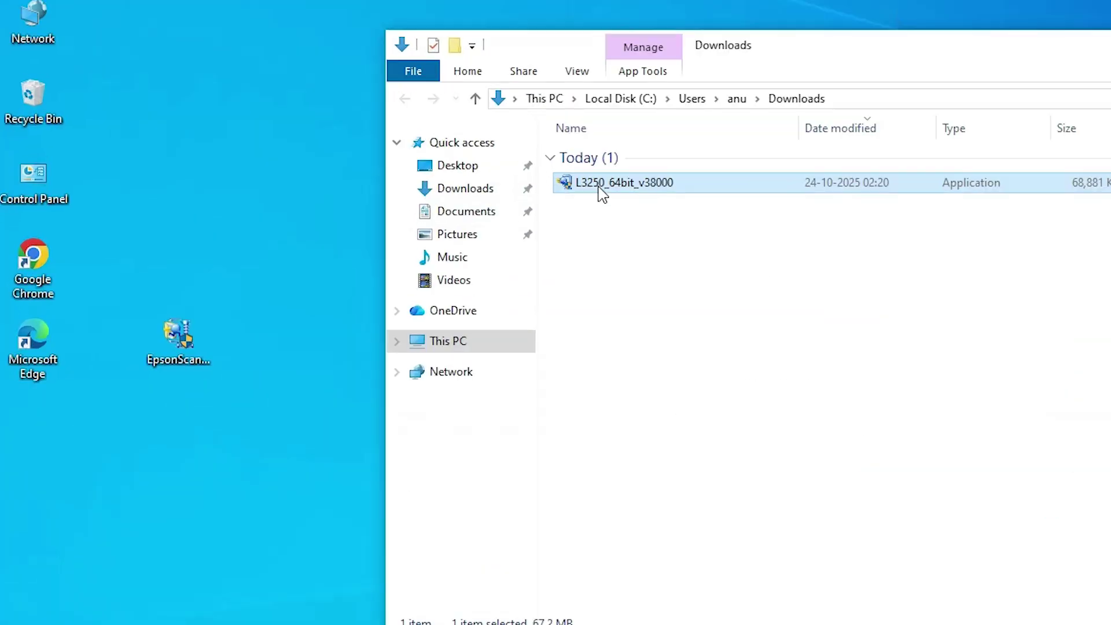
# Step: Place L3250_64bit_v38000 on the desktop beside EpsonScan2 and close the Downloads window
pyautogui.moveTo(370, 217); pyautogui.dragTo(112, 404)
pyautogui.moveTo(181, 487); pyautogui.dragTo(184, 489)
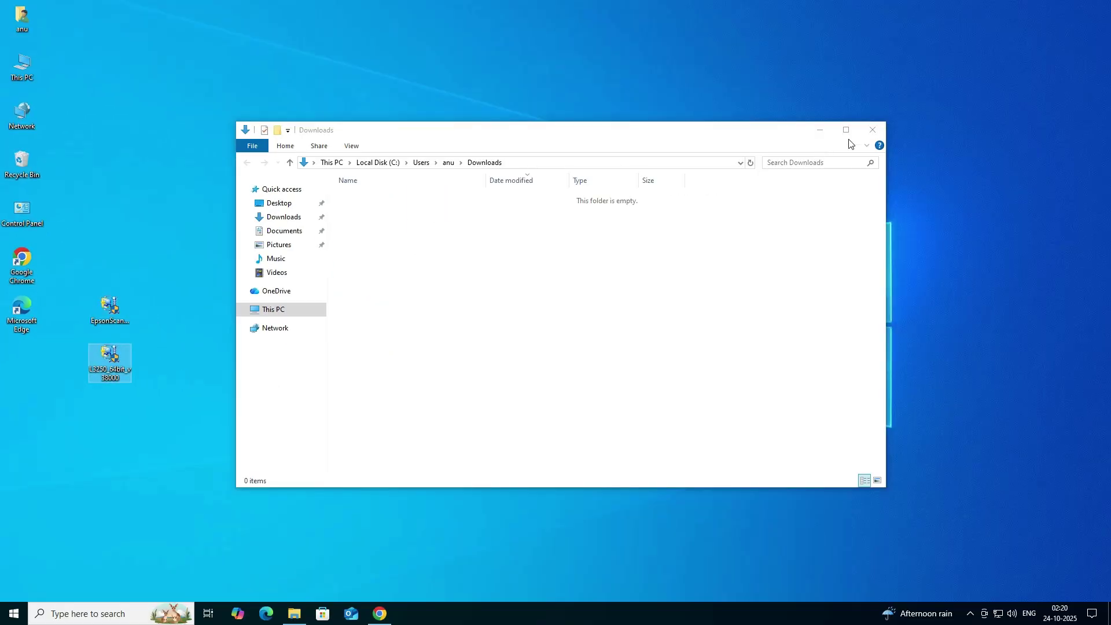
pyautogui.click(872, 130)
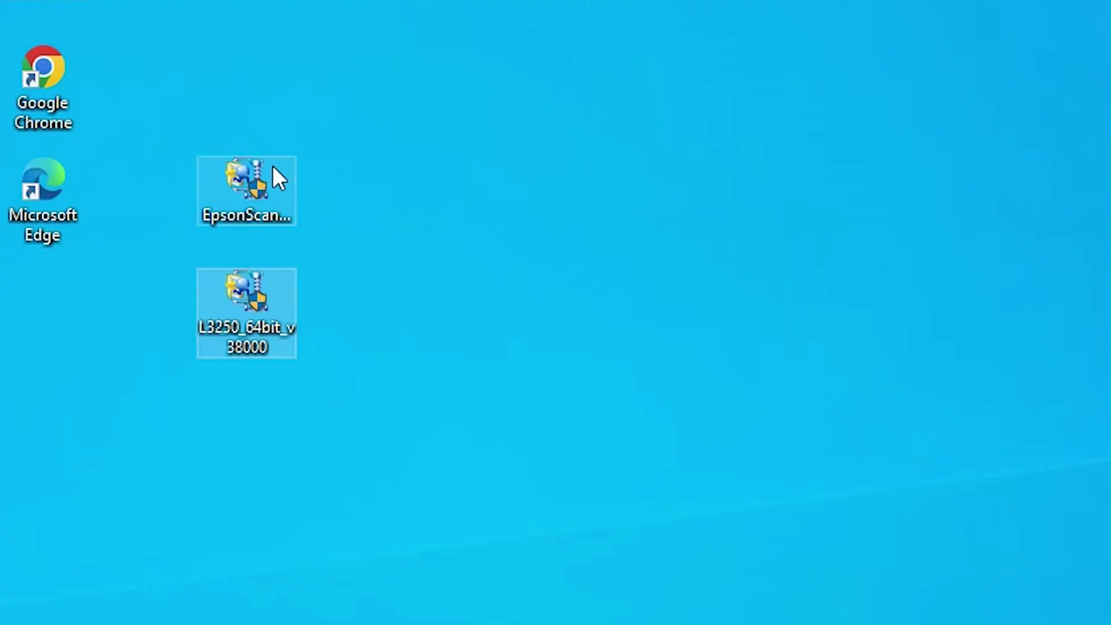
pyautogui.click(253, 173)
pyautogui.click(253, 303)
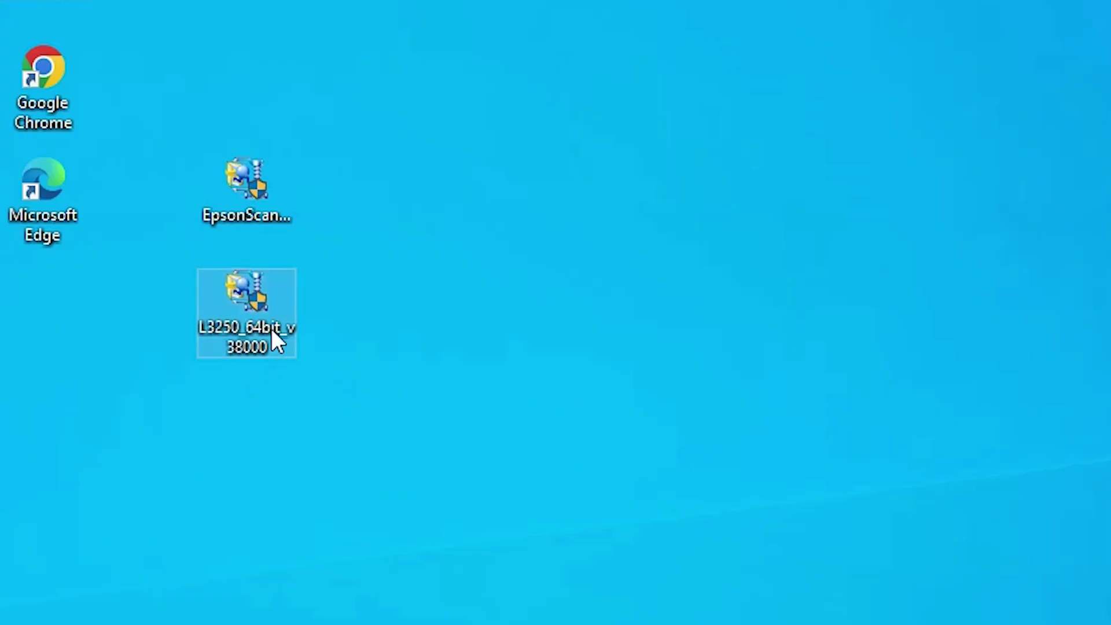
# Step: Extract L3250_64bit_v38000 with WinRAR into a Desktop folder and open the extracted folder
pyautogui.moveTo(289, 307)
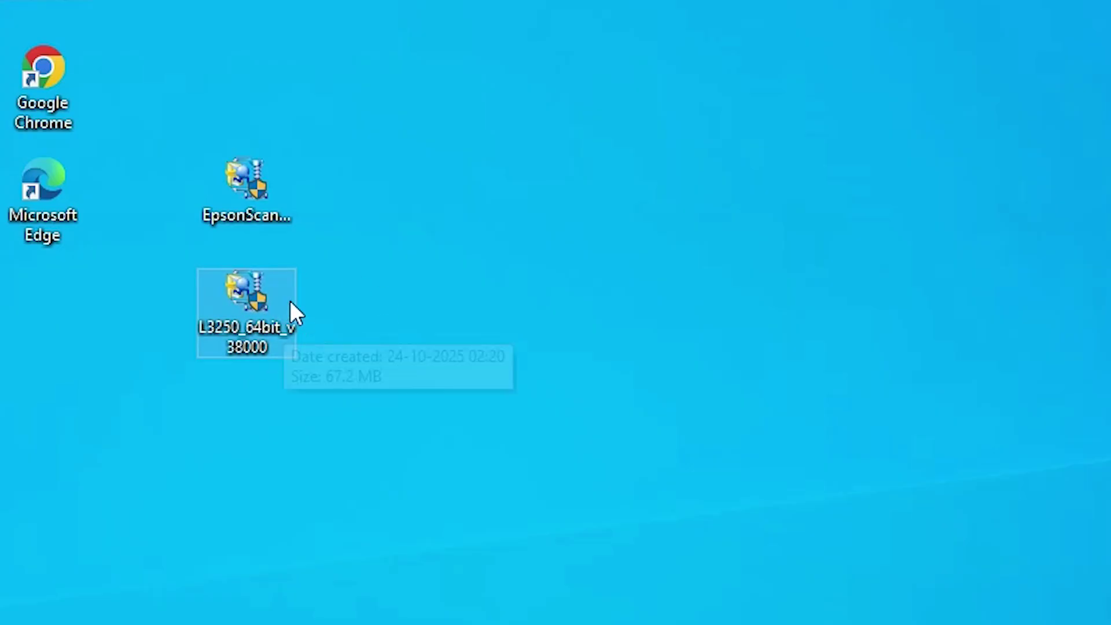
pyautogui.rightClick(258, 319)
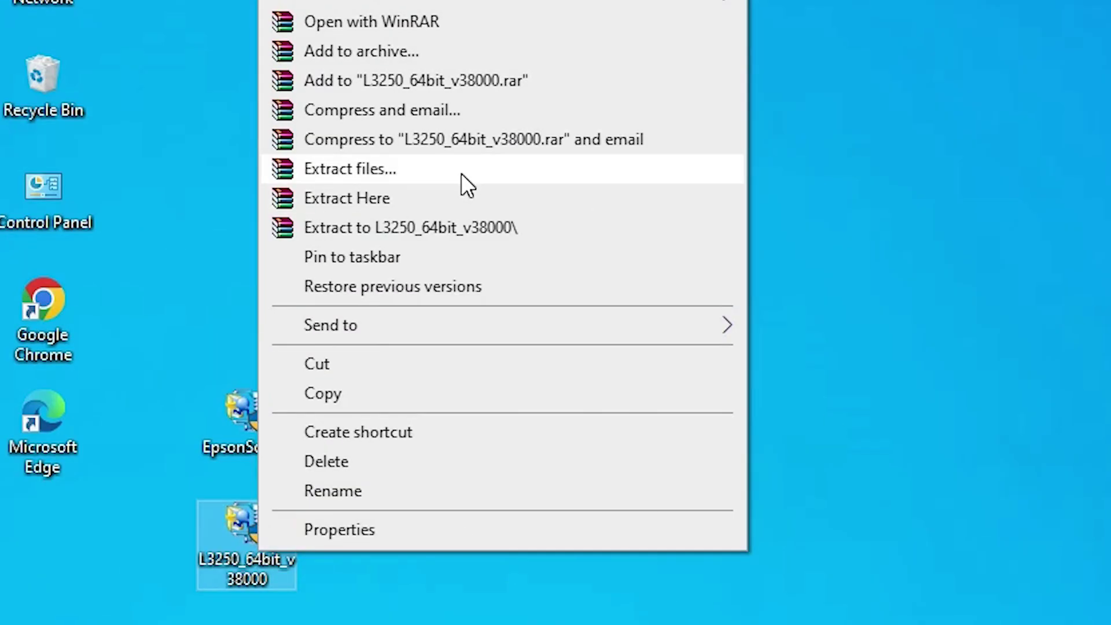
pyautogui.click(461, 173)
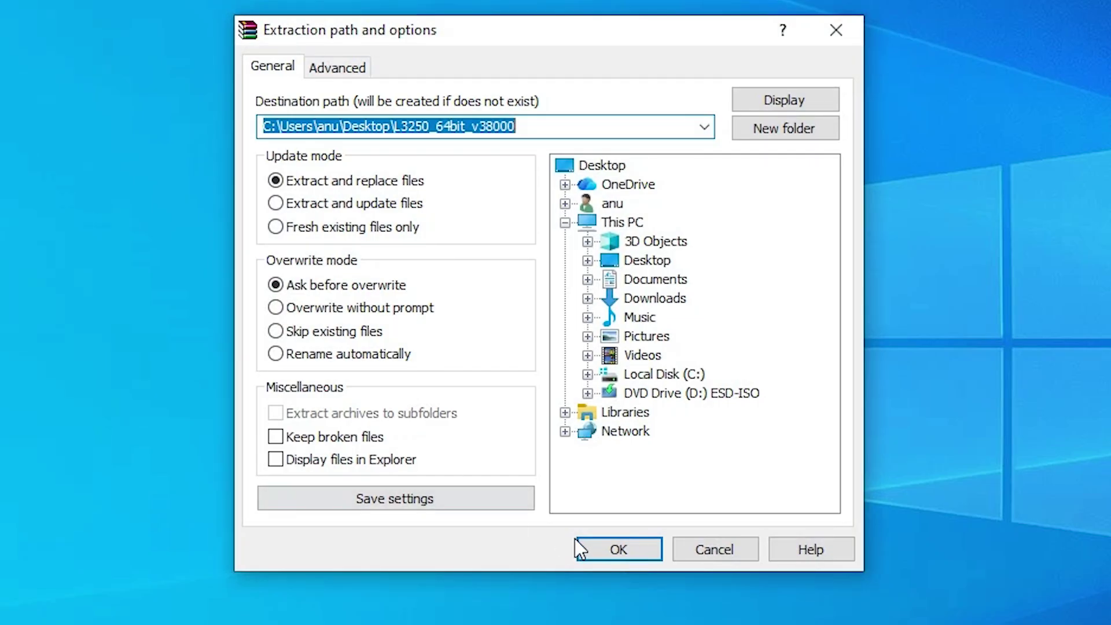
pyautogui.click(579, 547)
pyautogui.moveTo(37, 357); pyautogui.dragTo(258, 441)
pyautogui.doubleClick(258, 441)
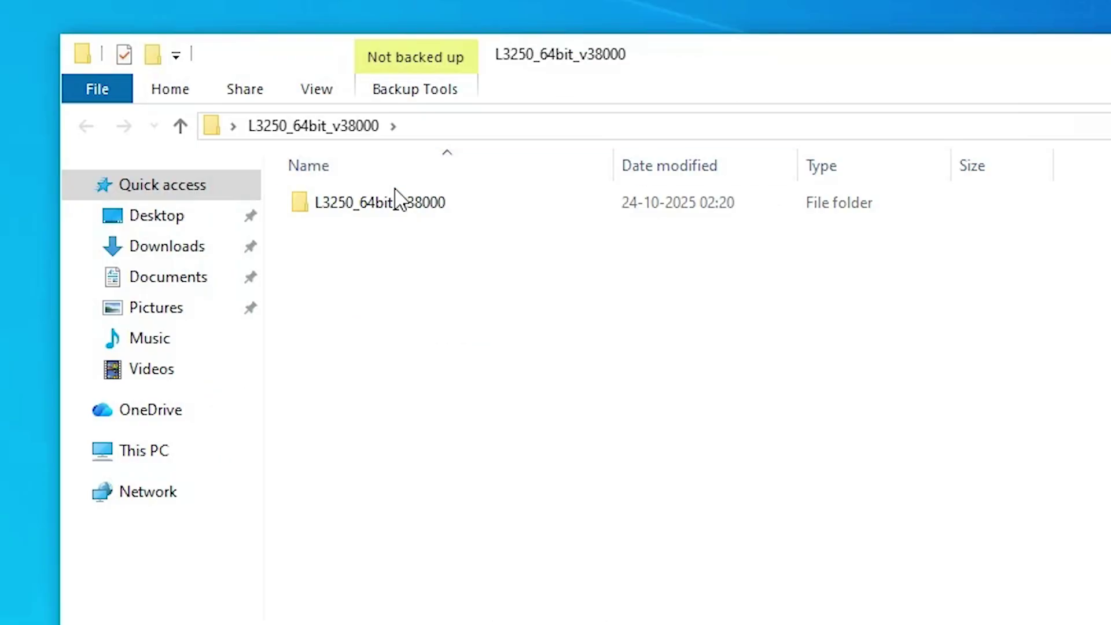
# Step: Browse into L3250_64bit_v38000 > WINX64 to check its 21 driver files, then close the window
pyautogui.doubleClick(395, 200)
pyautogui.doubleClick(380, 207)
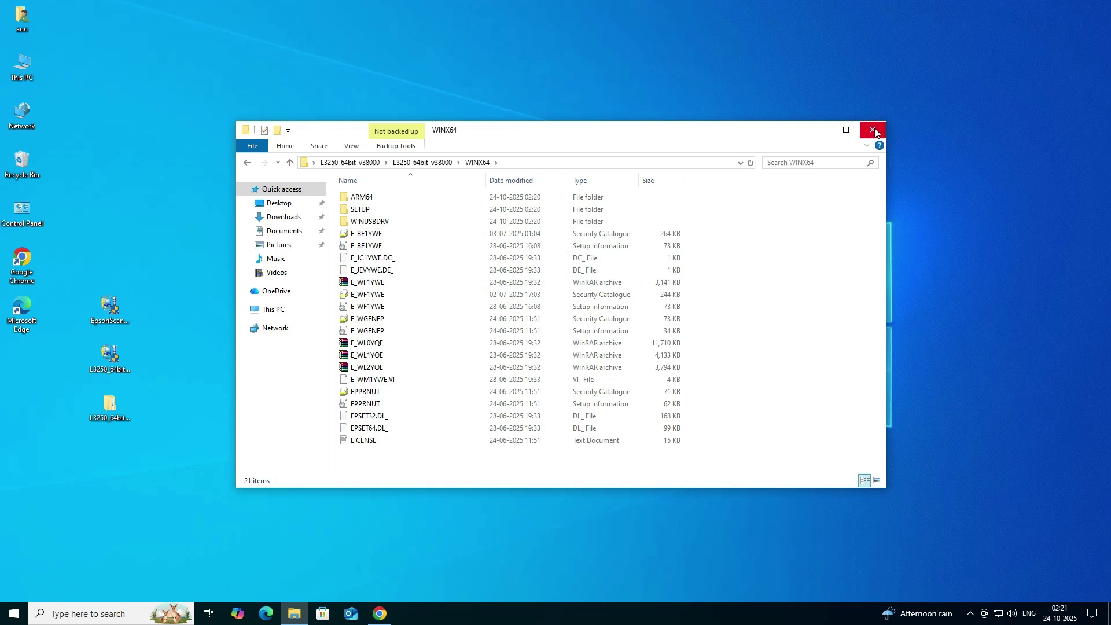
pyautogui.click(873, 130)
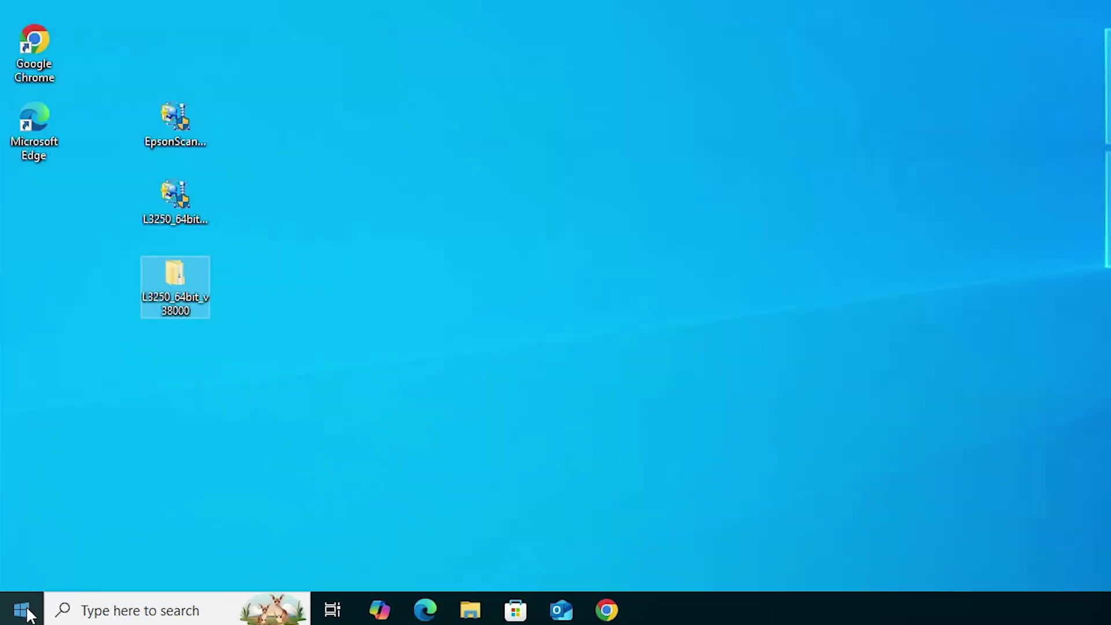
# Step: Open Printers & scanners via a Start search for 'pr' and begin Add a printer or scanner
pyautogui.click(14, 614)
pyautogui.write('pr')
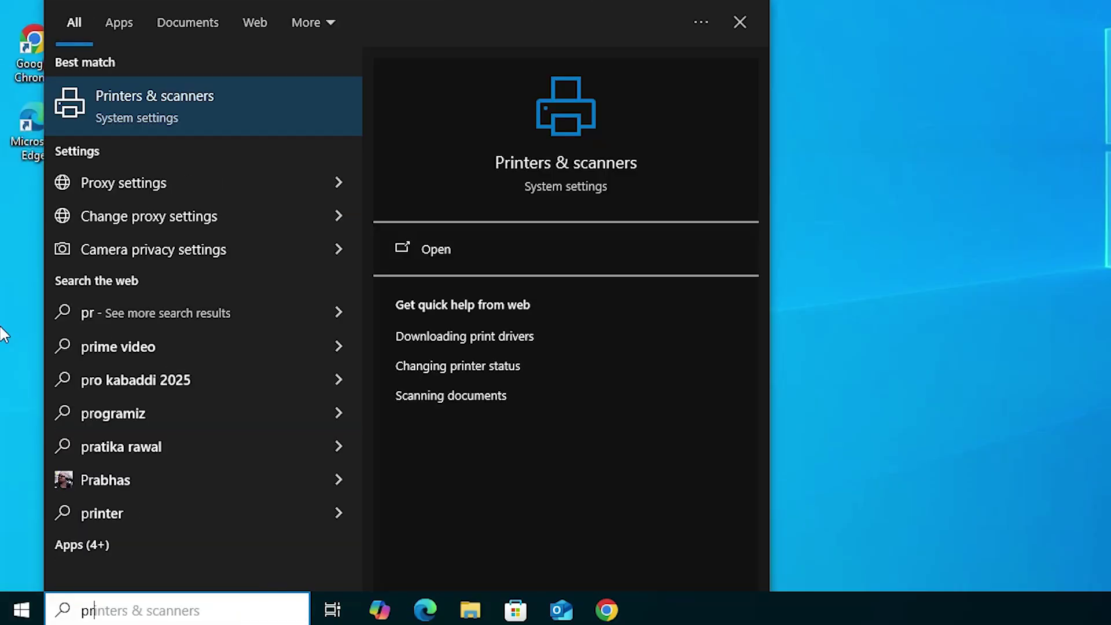
pyautogui.click(216, 94)
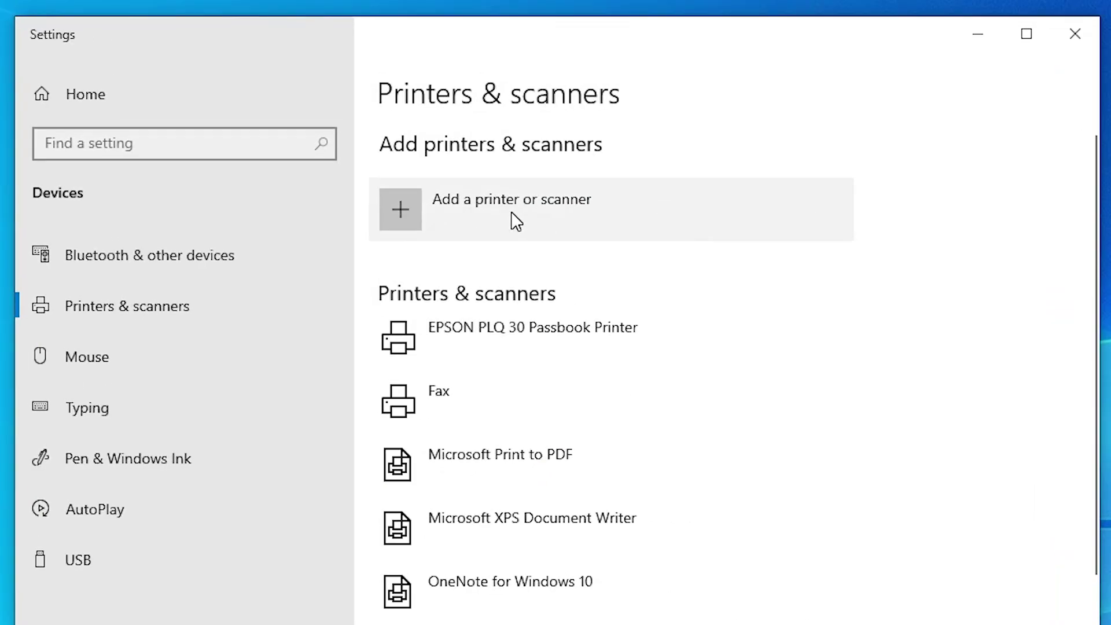
pyautogui.click(515, 221)
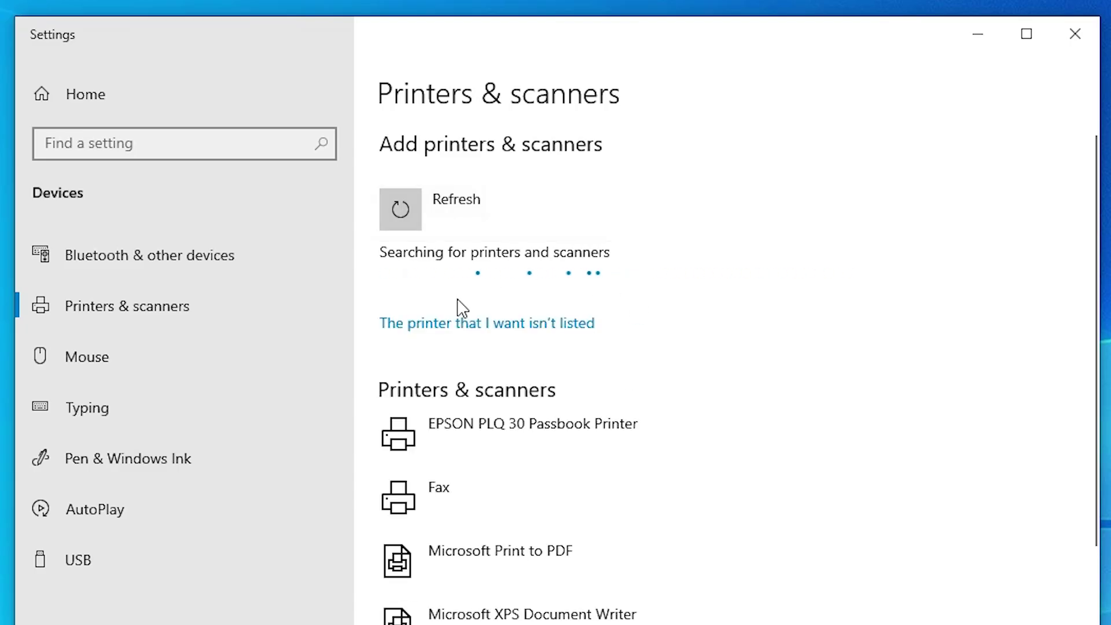
# Step: Choose to add an unlisted local printer on port USB_001 (Local Port) and continue
pyautogui.click(590, 330)
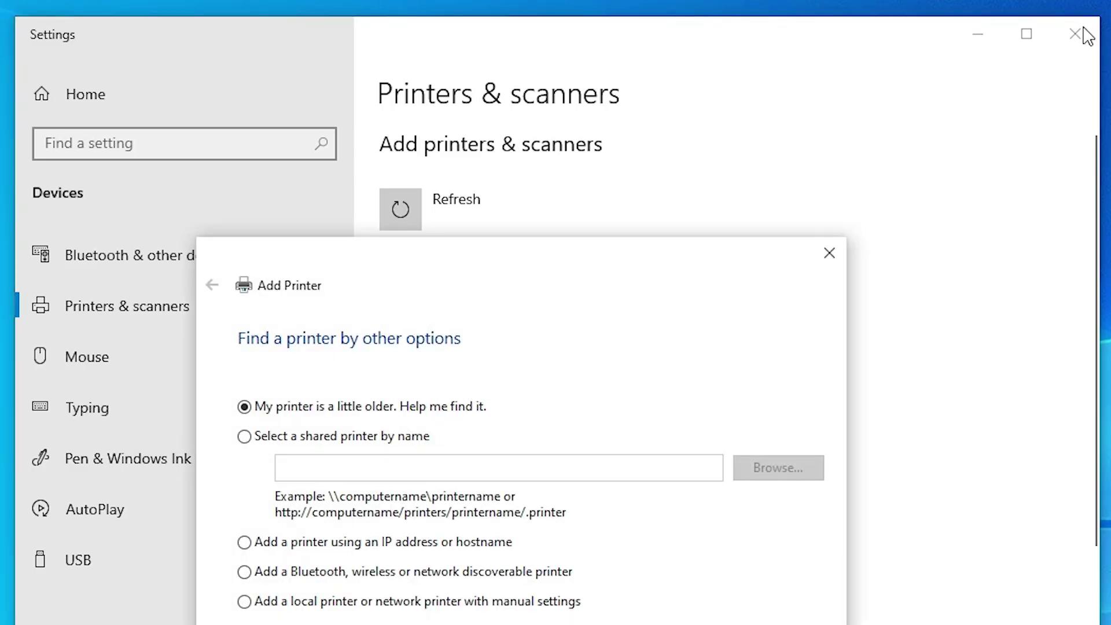
pyautogui.click(1086, 35)
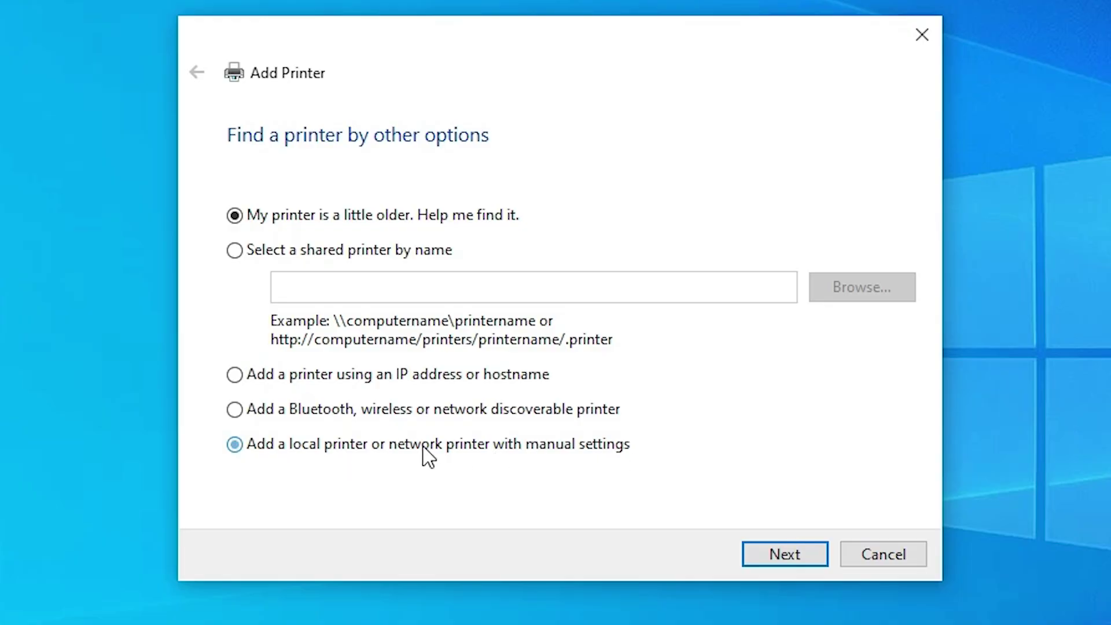
pyautogui.click(829, 555)
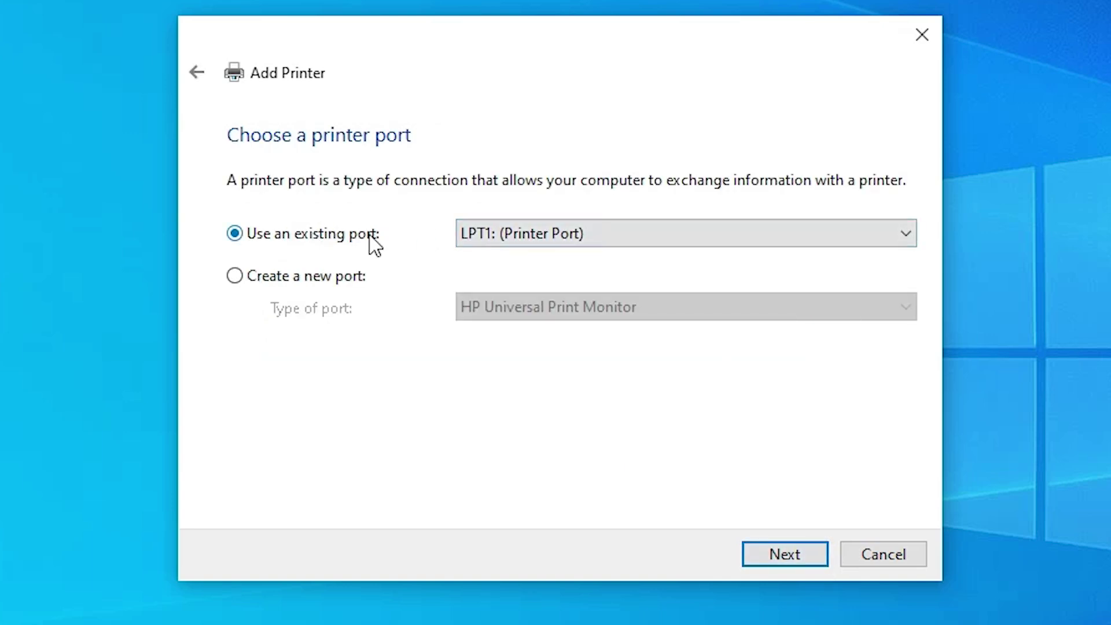
pyautogui.click(528, 236)
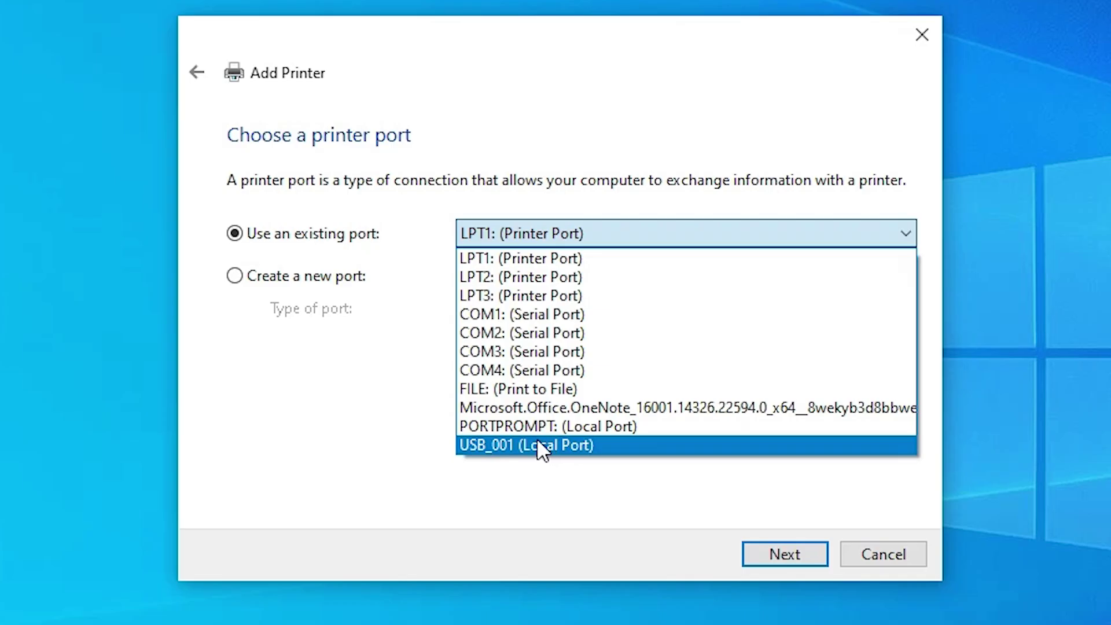
pyautogui.click(489, 449)
pyautogui.click(786, 552)
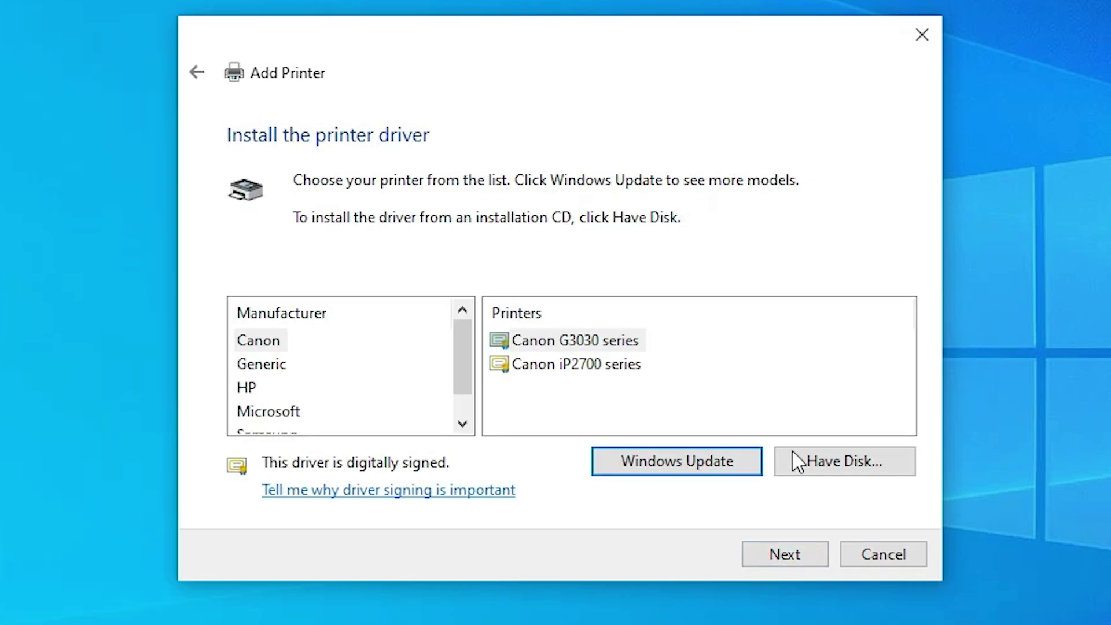
# Step: Load the EPSON L3250 Series driver from E_BF1YWE in the Desktop's L3250_64bit_v38000 WINX64 folder
pyautogui.click(827, 468)
pyautogui.click(738, 433)
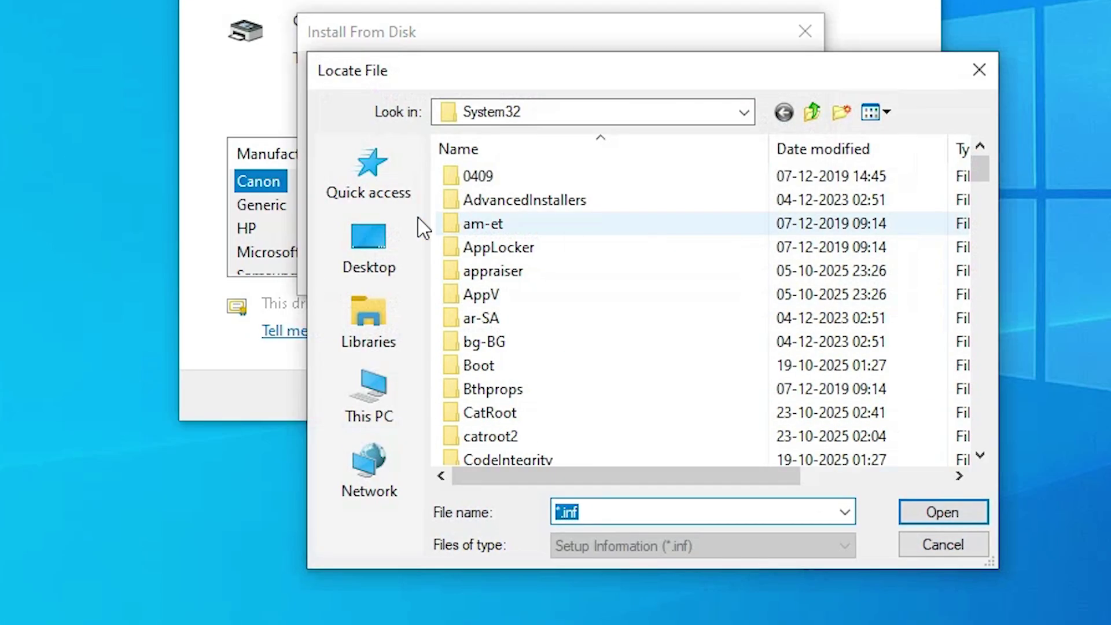
pyautogui.click(362, 240)
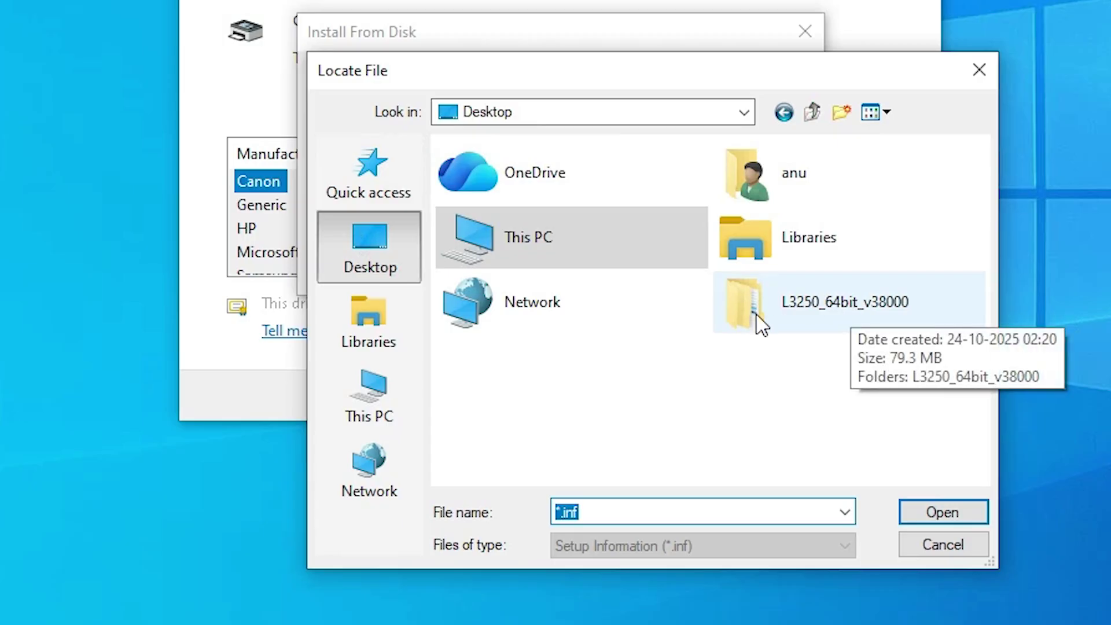
pyautogui.doubleClick(790, 325)
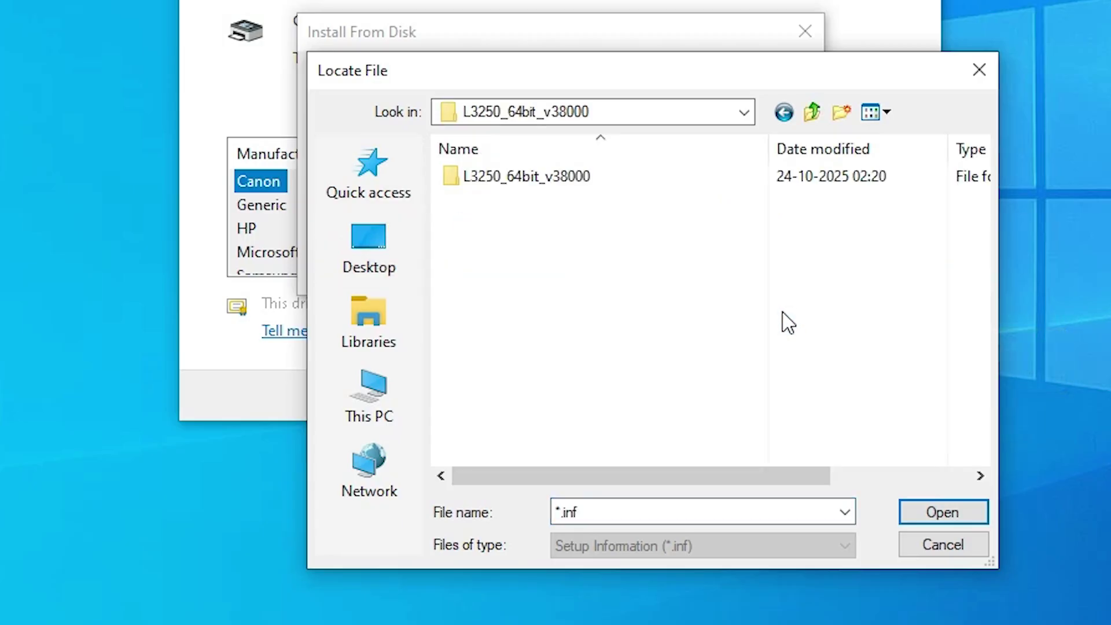
pyautogui.doubleClick(533, 184)
pyautogui.doubleClick(525, 191)
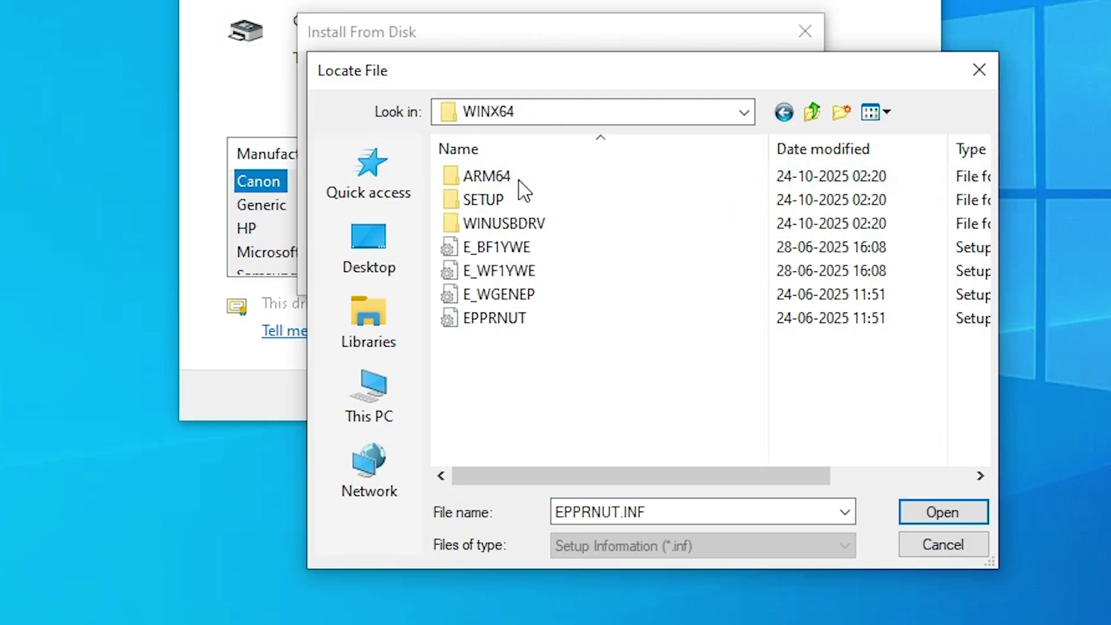
pyautogui.click(524, 250)
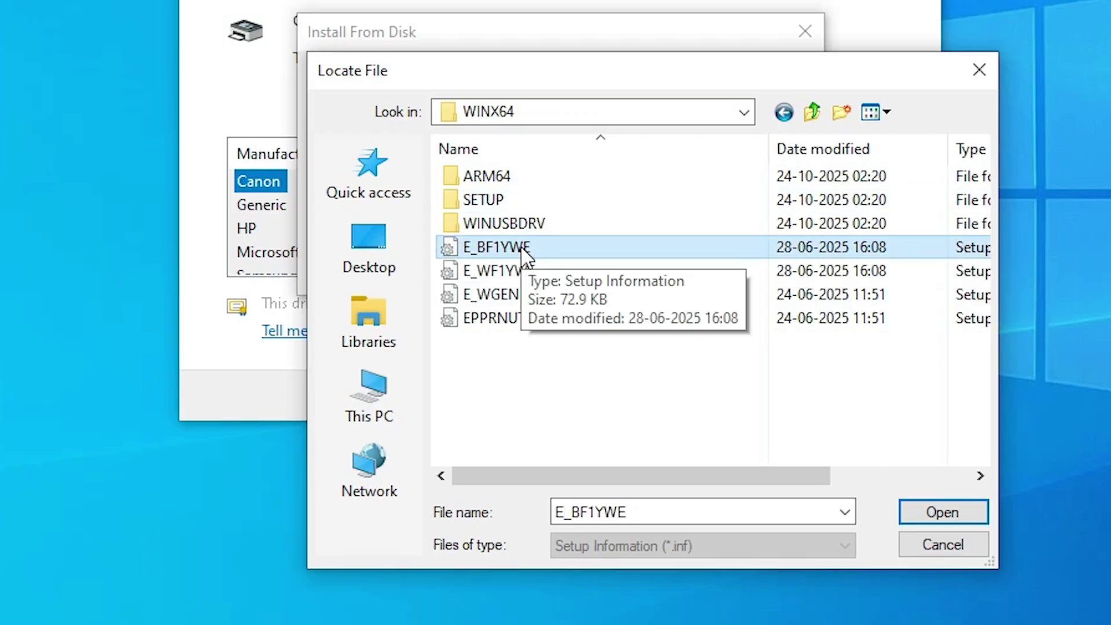
pyautogui.click(943, 521)
pyautogui.click(752, 184)
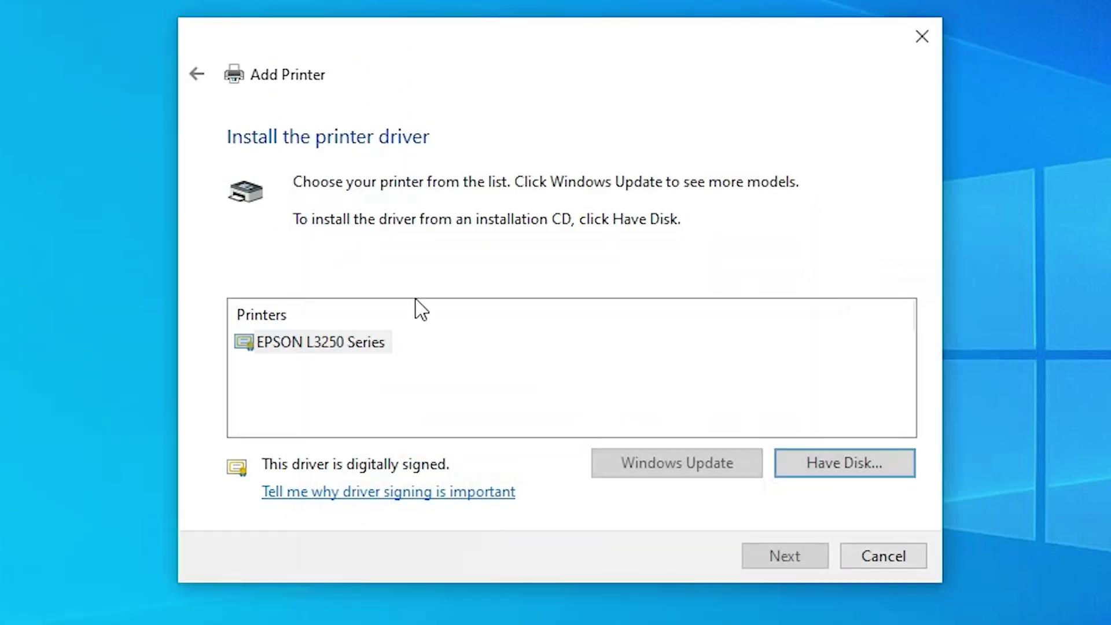
# Step: Install the EPSON L3250 Series driver as printer EPSON L3252, leave it unshared, and print a test page
pyautogui.click(384, 354)
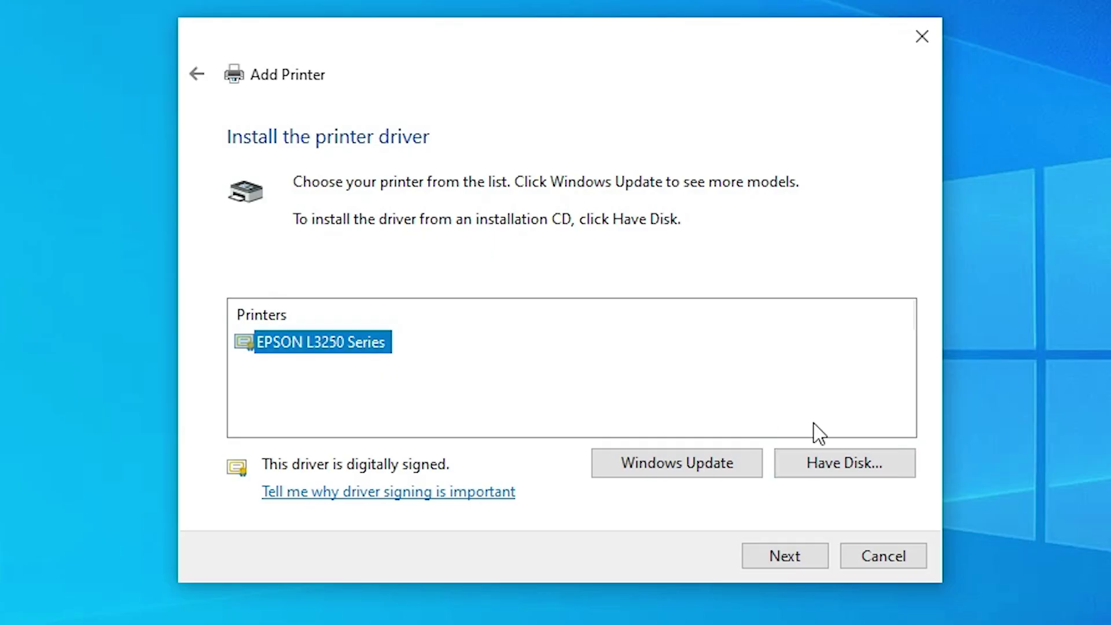
pyautogui.click(800, 556)
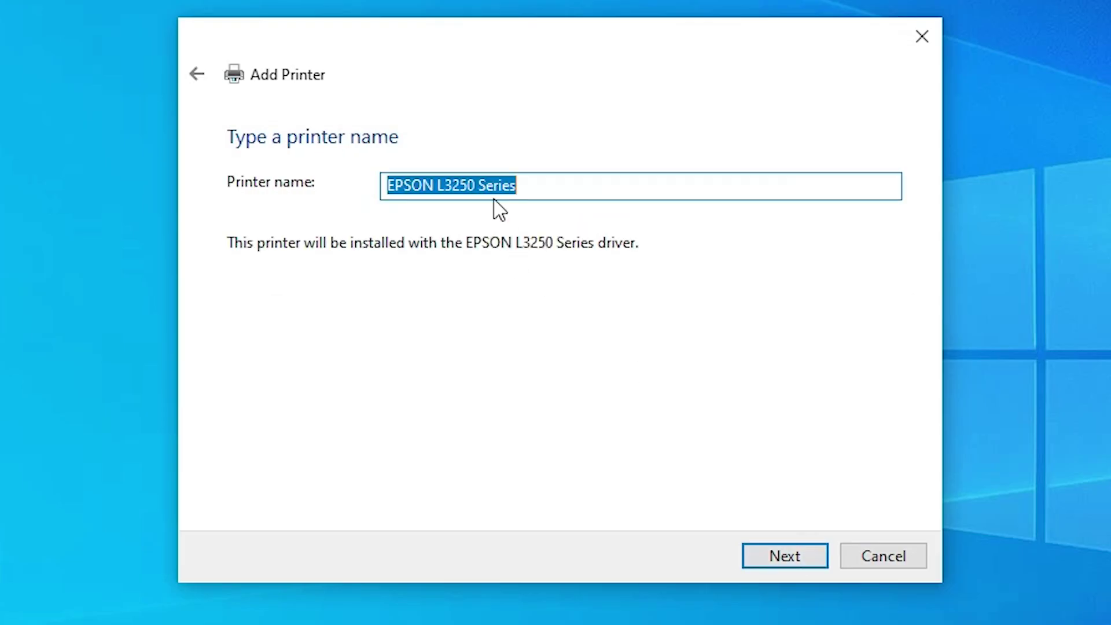
pyautogui.click(486, 185)
pyautogui.hotkey('shift', 'End')
pyautogui.press('BackSpace')
pyautogui.press('BackSpace')
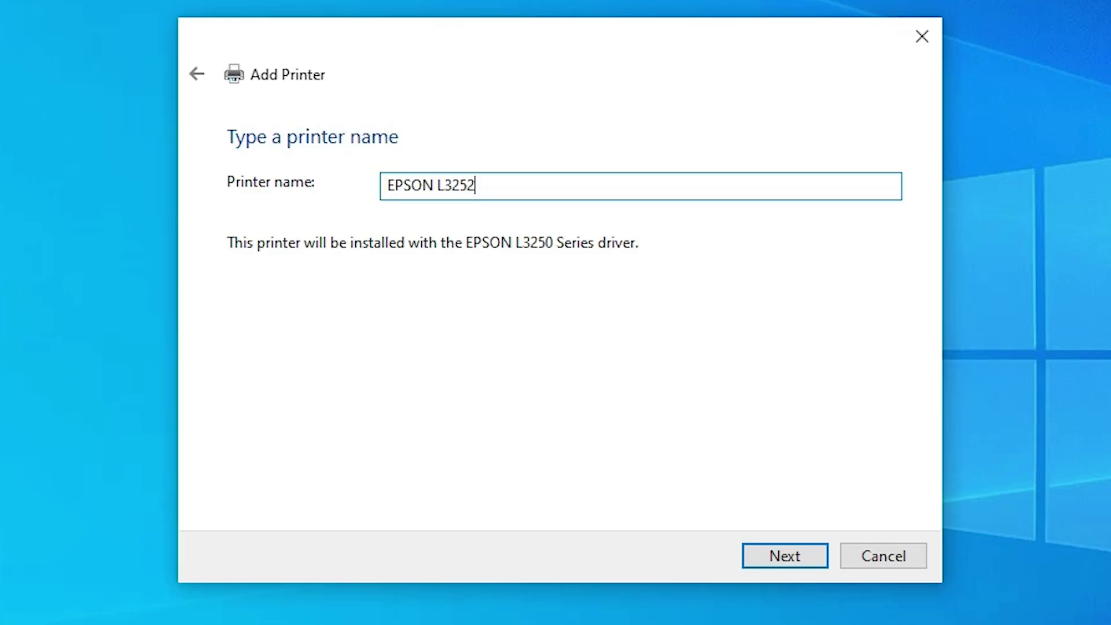
pyautogui.click(785, 555)
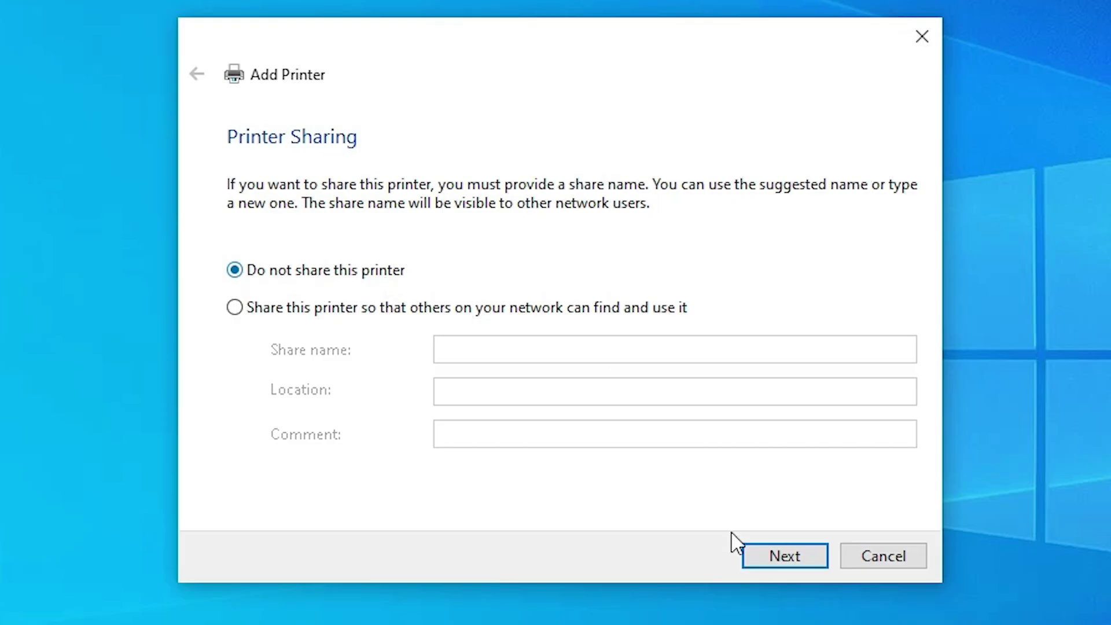
pyautogui.click(783, 570)
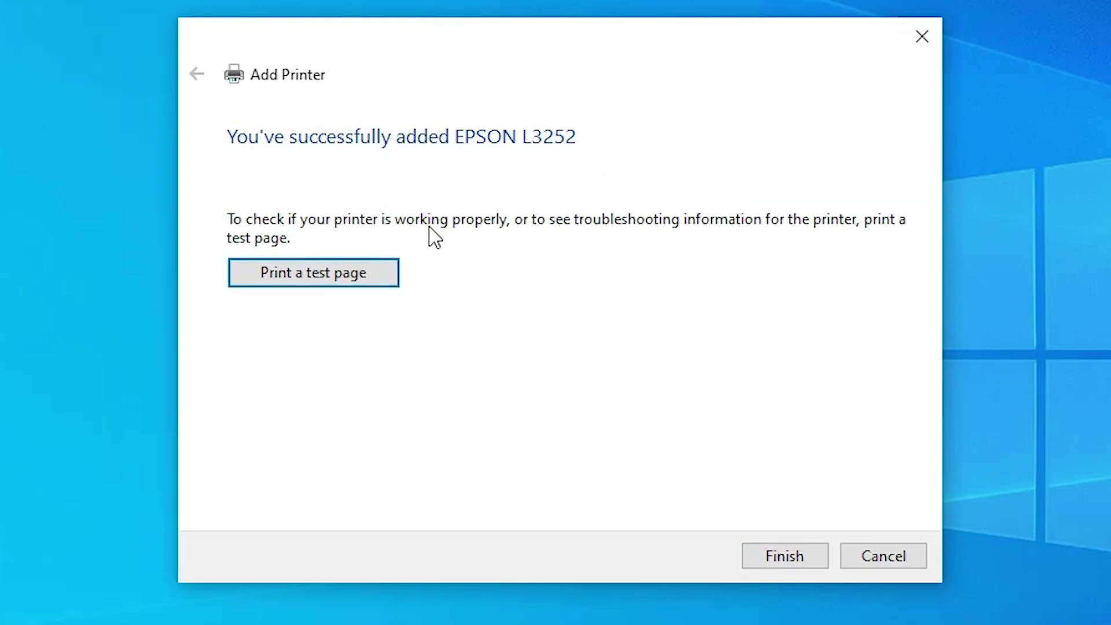
pyautogui.click(380, 273)
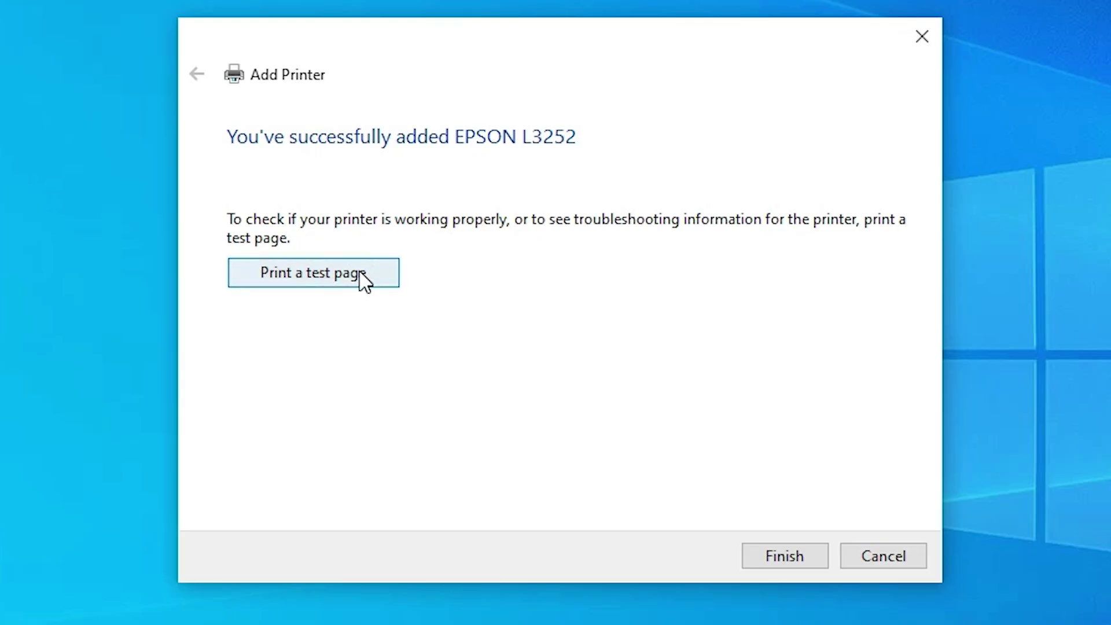
# Step: Close the printer wizard and launch the EpsonScan2 installer as administrator
pyautogui.click(770, 547)
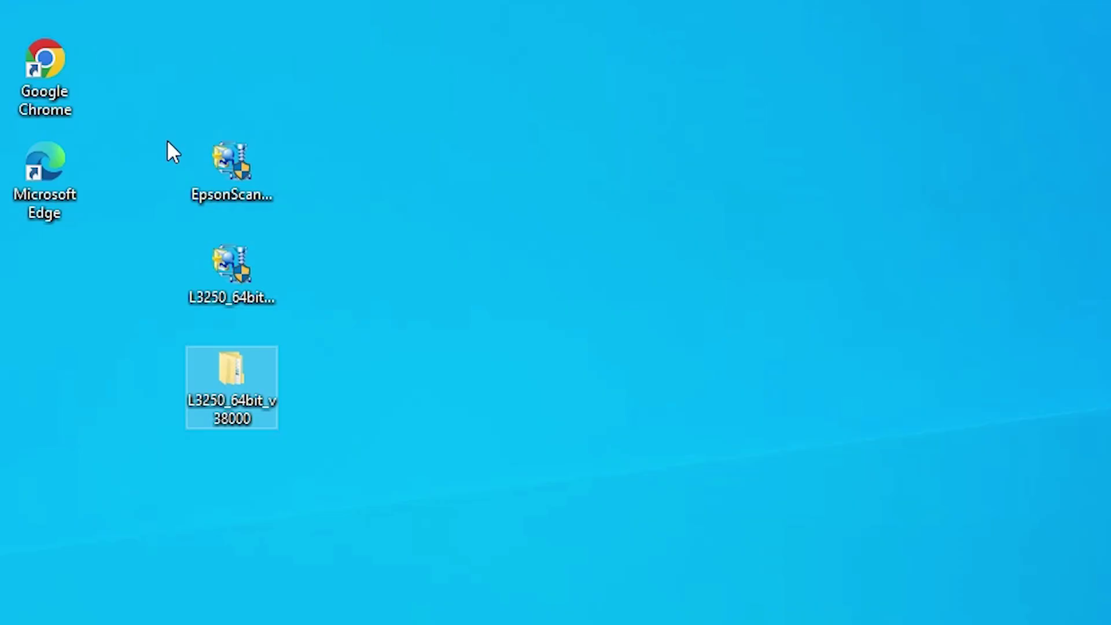
pyautogui.moveTo(160, 120); pyautogui.dragTo(262, 219)
pyautogui.rightClick(235, 167)
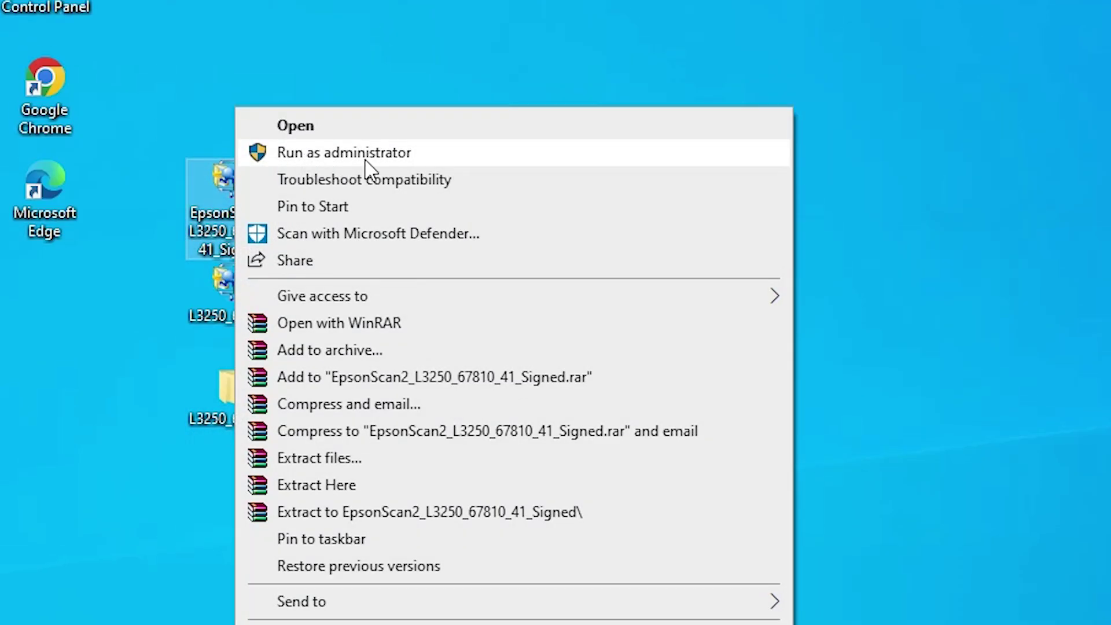
pyautogui.click(313, 154)
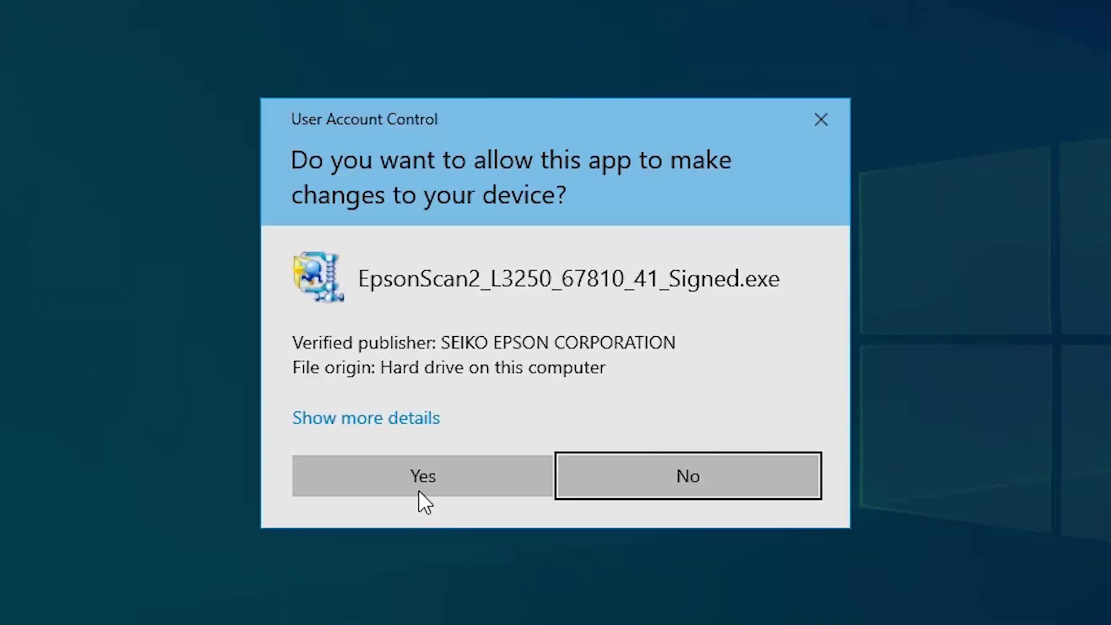
pyautogui.click(498, 388)
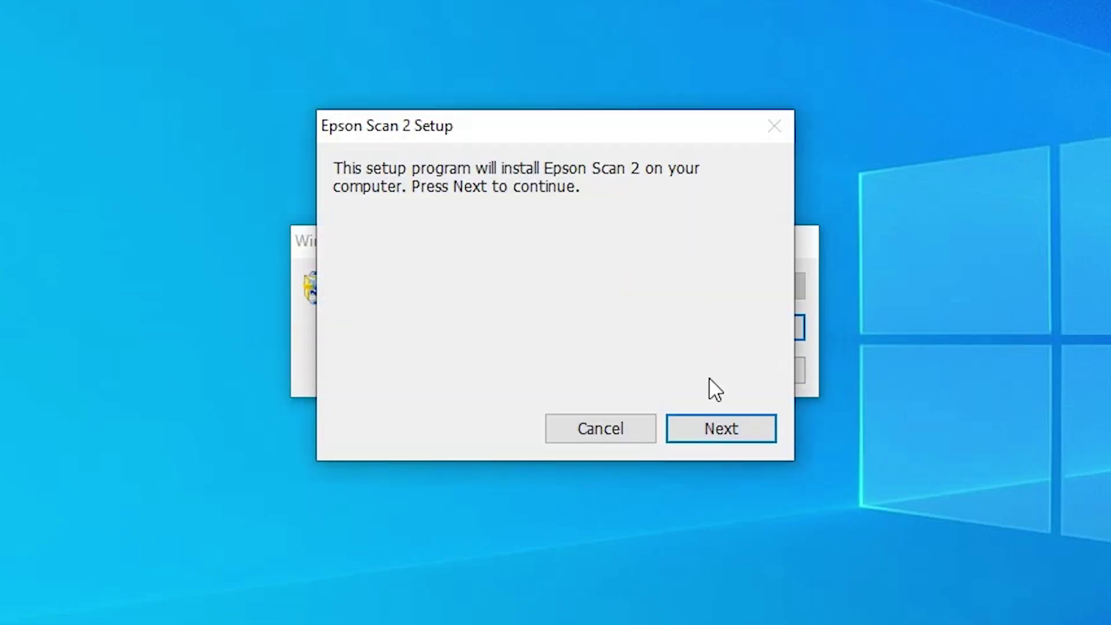
# Step: Accept the licence agreement and complete the Epson Scan 2 installation
pyautogui.click(736, 431)
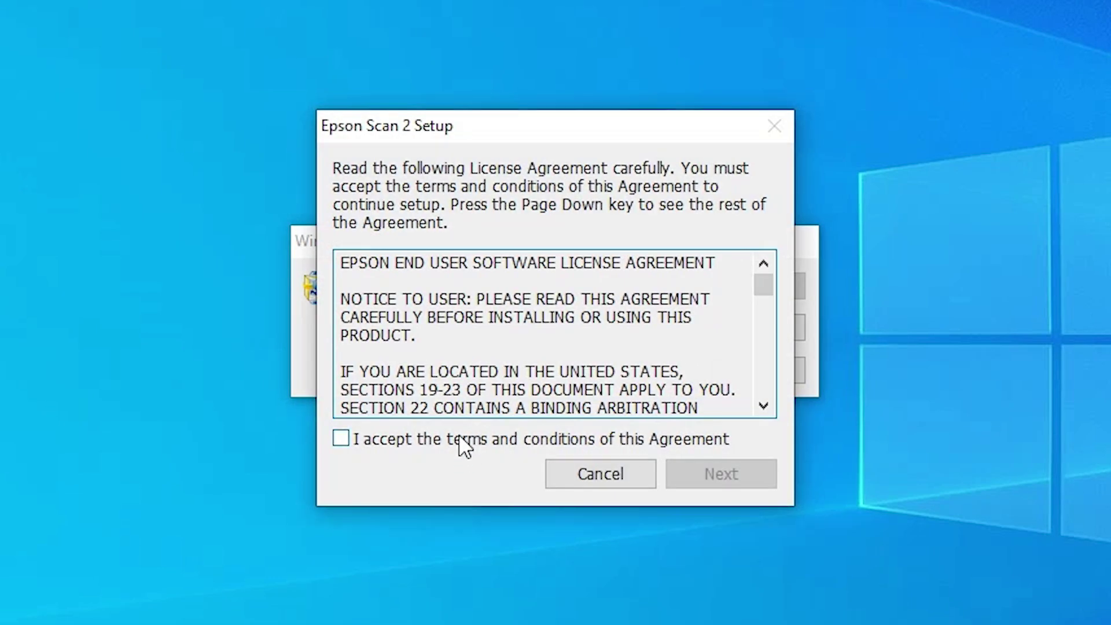
pyautogui.click(450, 438)
pyautogui.click(733, 477)
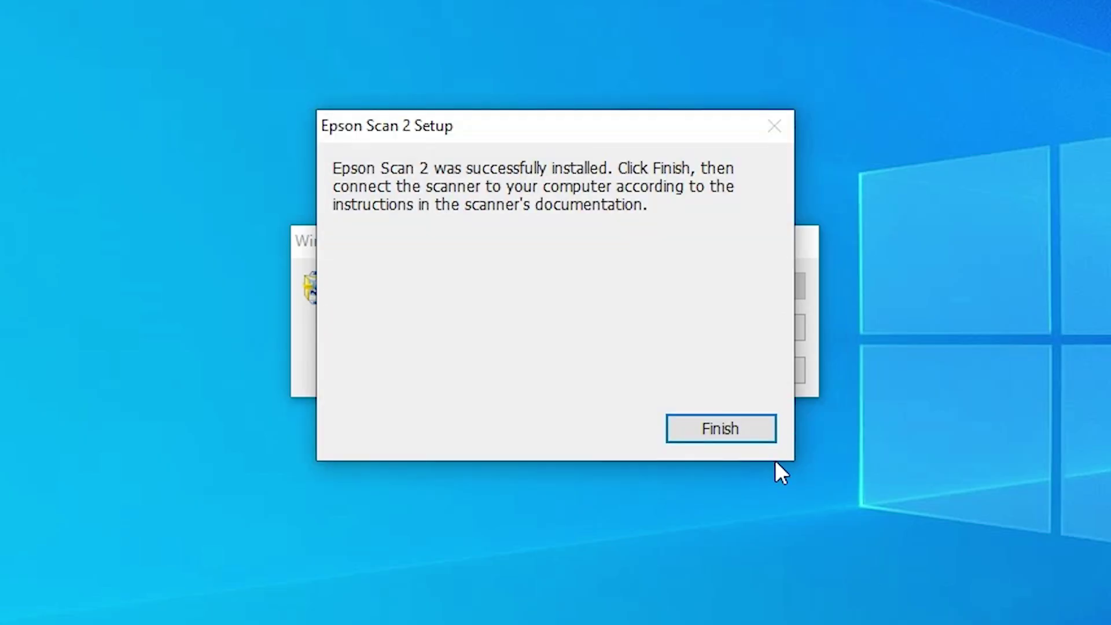
pyautogui.click(755, 430)
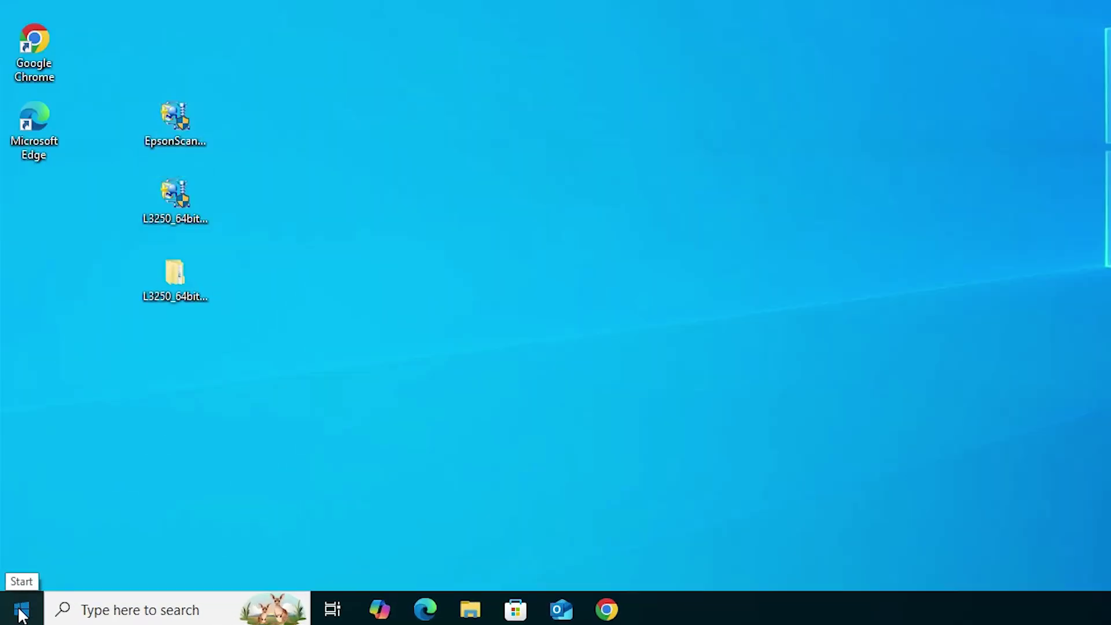
# Step: Search 'pr' from the Start menu and open the Printers & scanners result
pyautogui.click(14, 613)
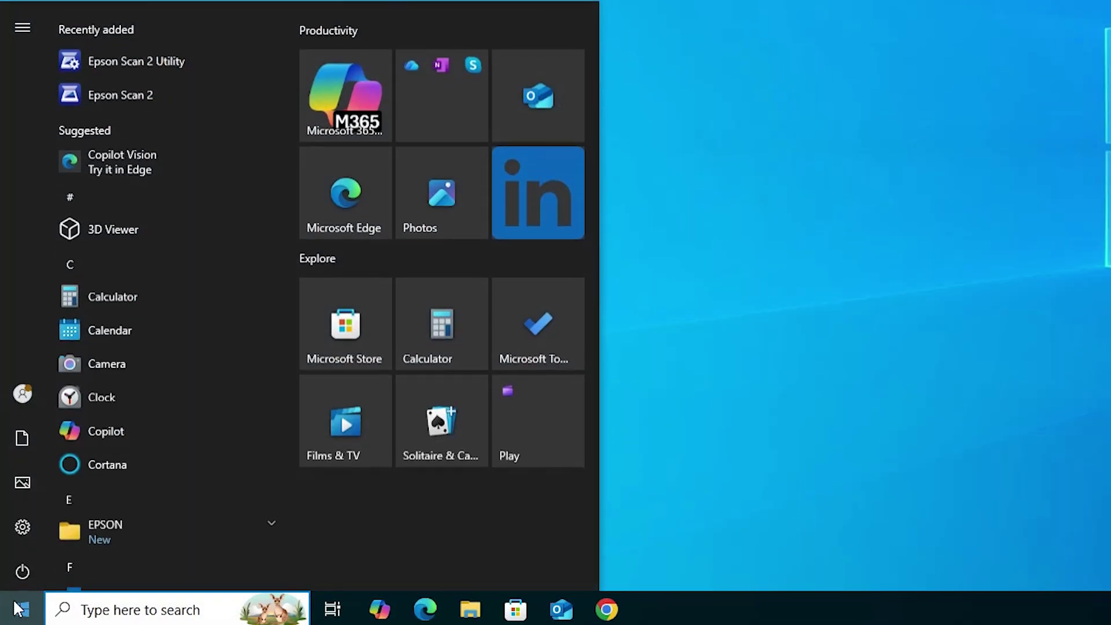
pyautogui.write('pr')
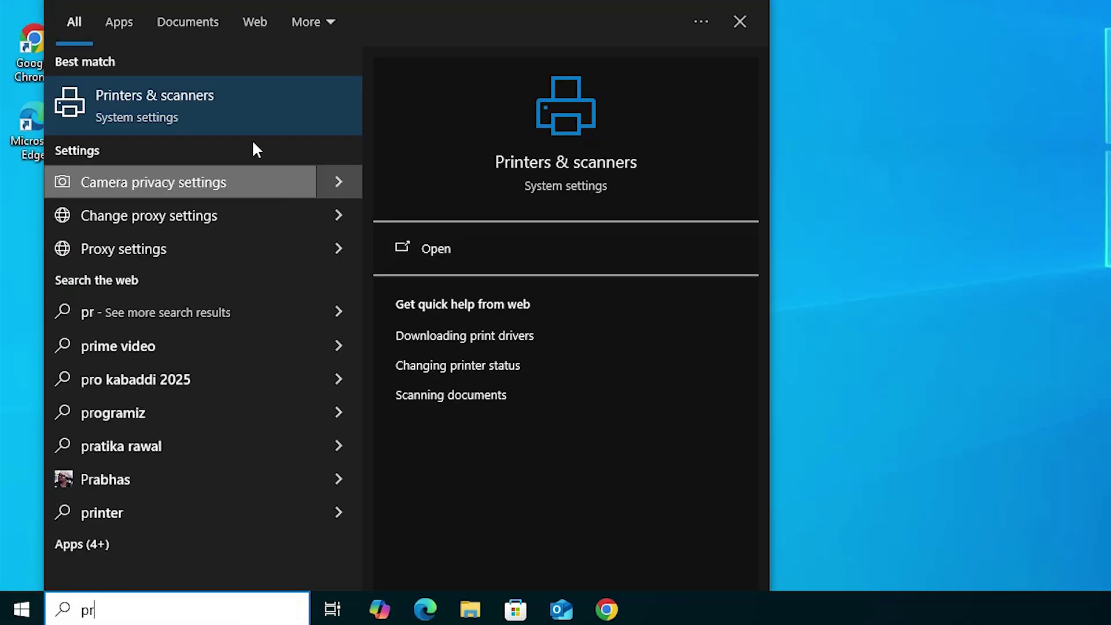
pyautogui.click(236, 118)
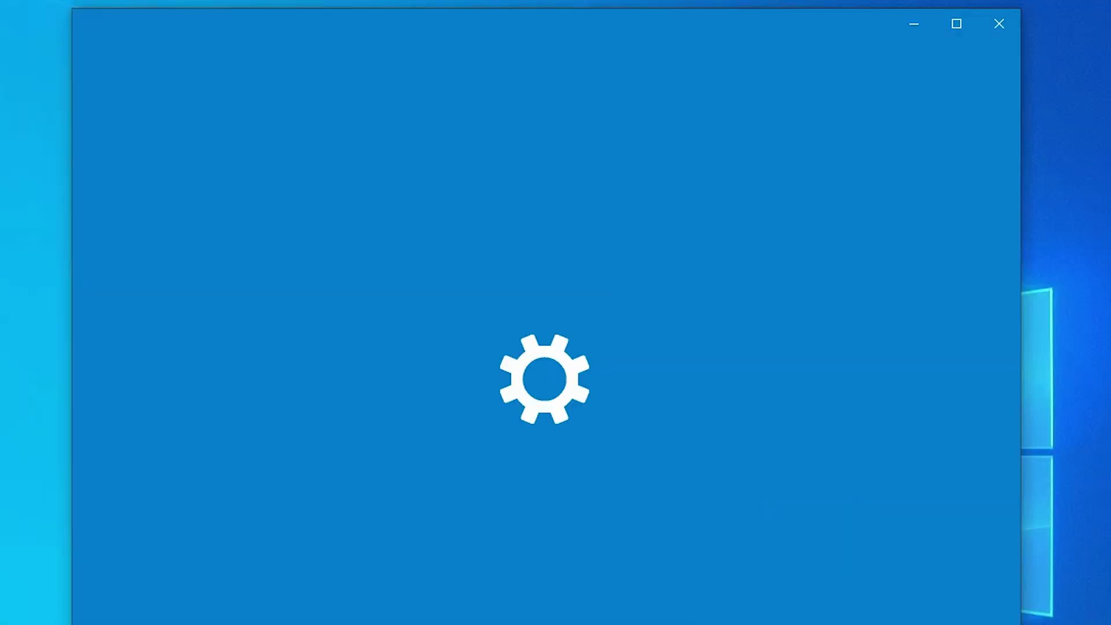